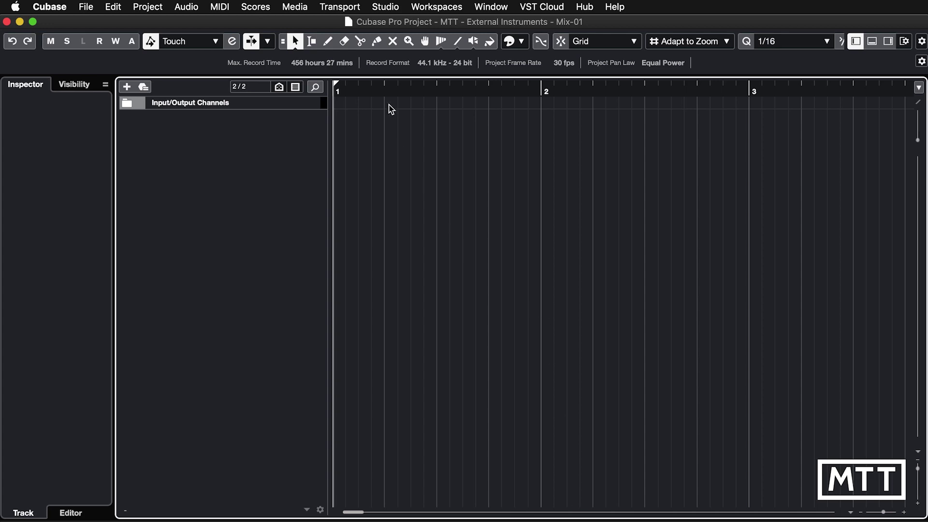
Step: Open the Studio menu's Audio Connections window on the External Instruments tab
{"action": "left_click", "coordinate": [387, 8]}
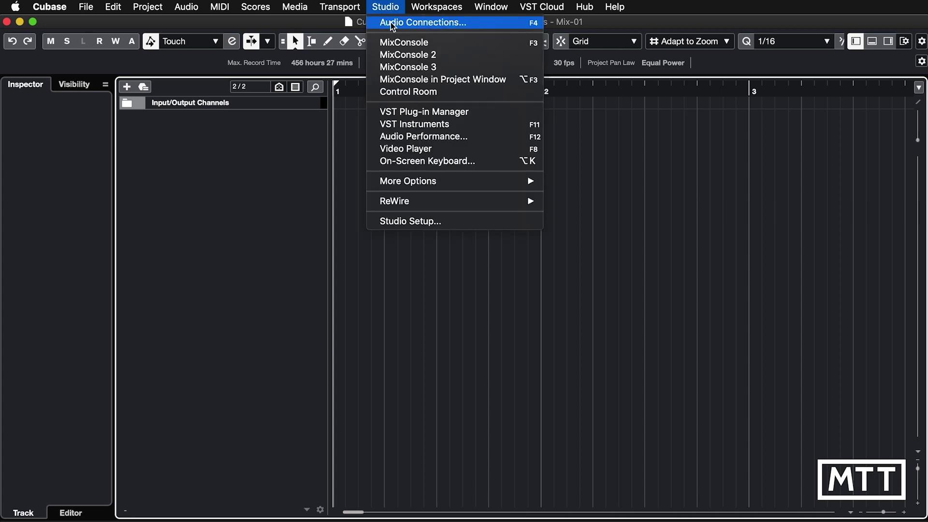
{"action": "left_click", "coordinate": [391, 23]}
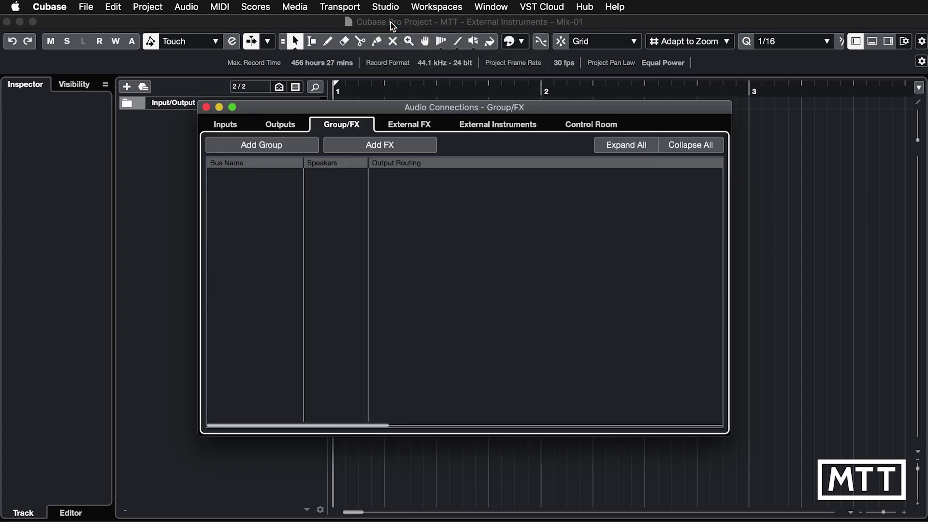
{"action": "left_click", "coordinate": [483, 124]}
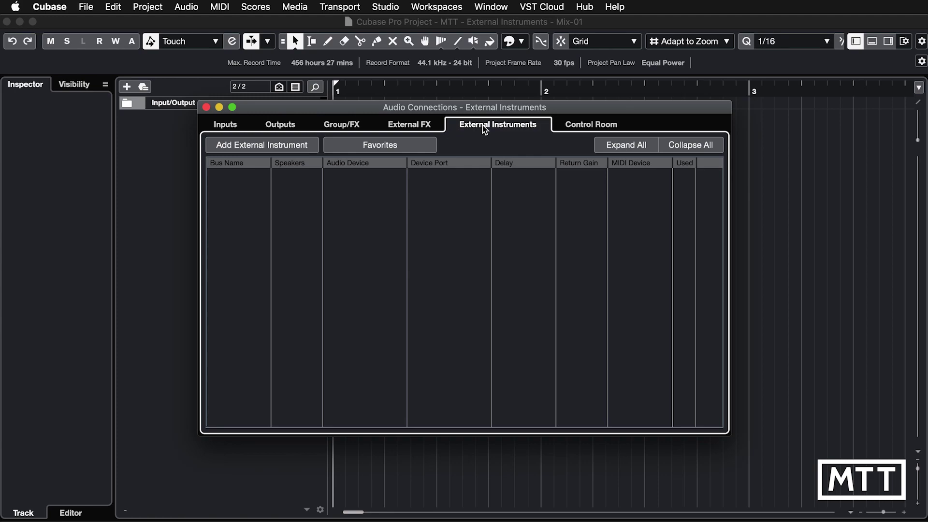
Step: Add a new external instrument named 'GR-09' with one stereo return and no mono returns
{"action": "left_click", "coordinate": [262, 147]}
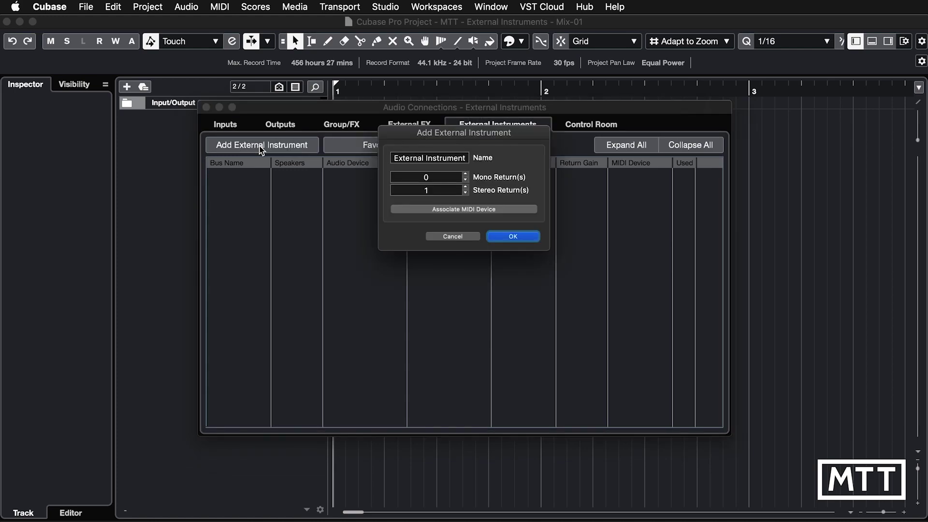
{"action": "left_click", "coordinate": [464, 157]}
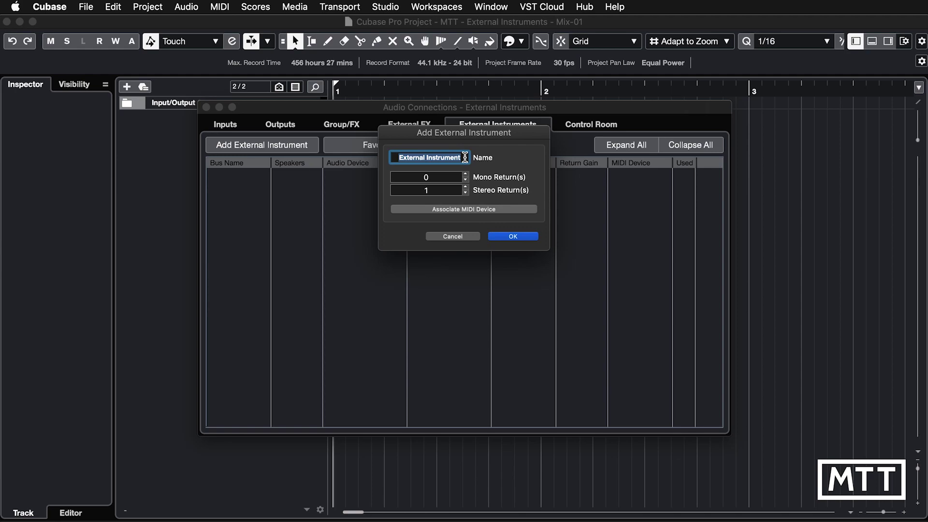
{"action": "type", "text": "GR-09"}
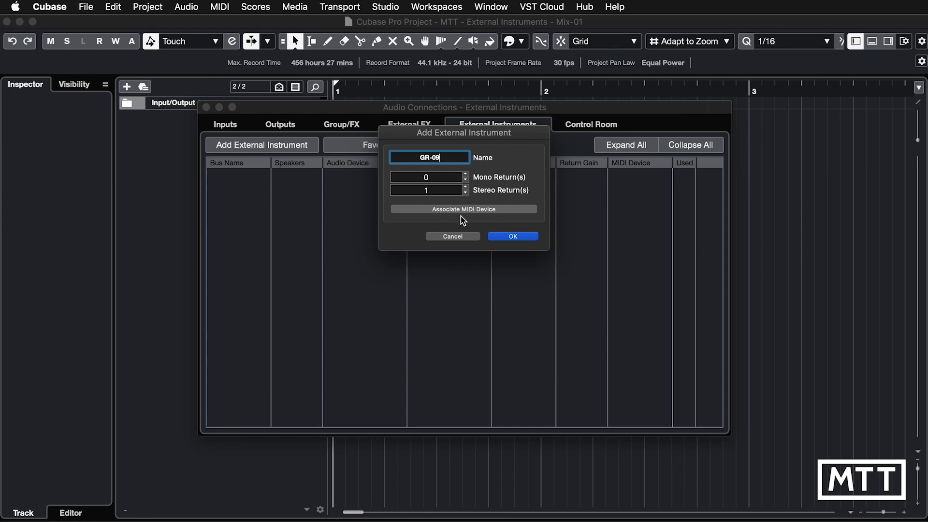
{"action": "left_click", "coordinate": [503, 236]}
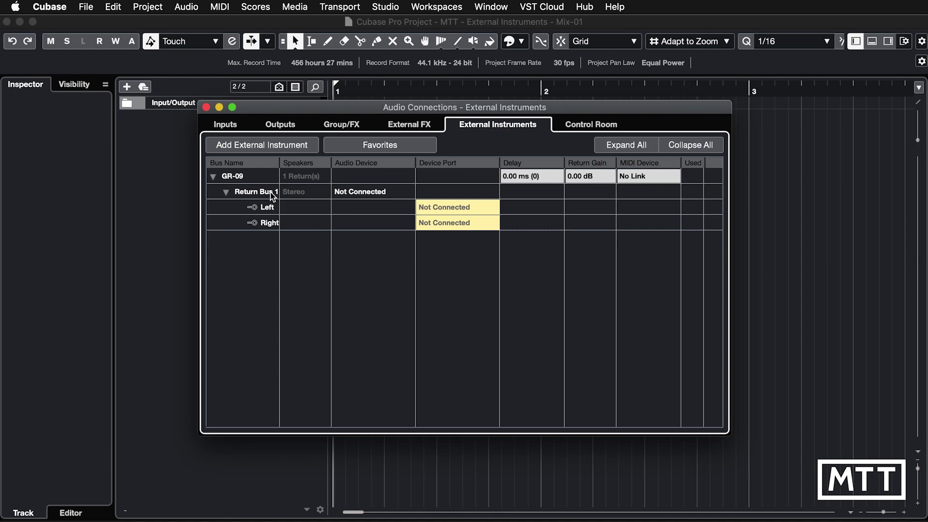
Step: Route GR-09's stereo return Left to In 3 and Right to In 4 on UMC404HD 192k
{"action": "left_click", "coordinate": [438, 205]}
{"action": "left_click", "coordinate": [437, 271]}
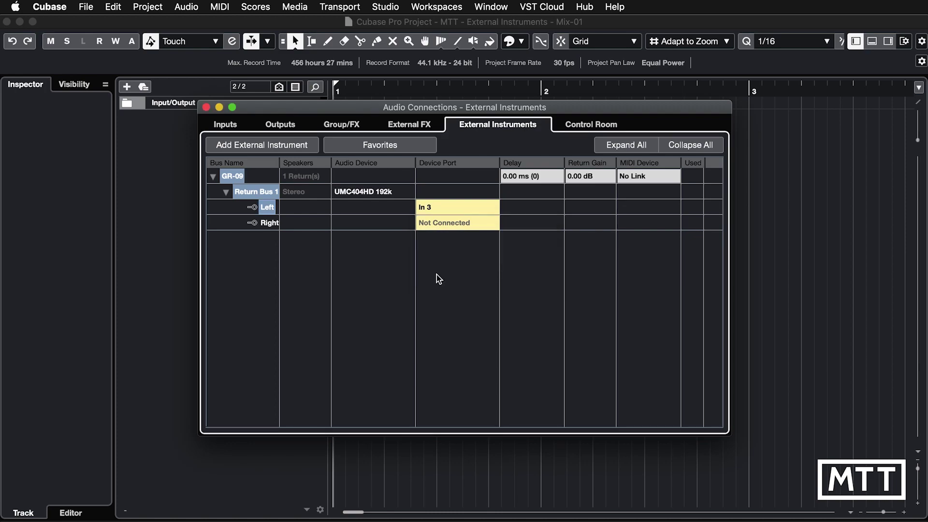
{"action": "left_click", "coordinate": [442, 223]}
{"action": "left_click", "coordinate": [449, 300]}
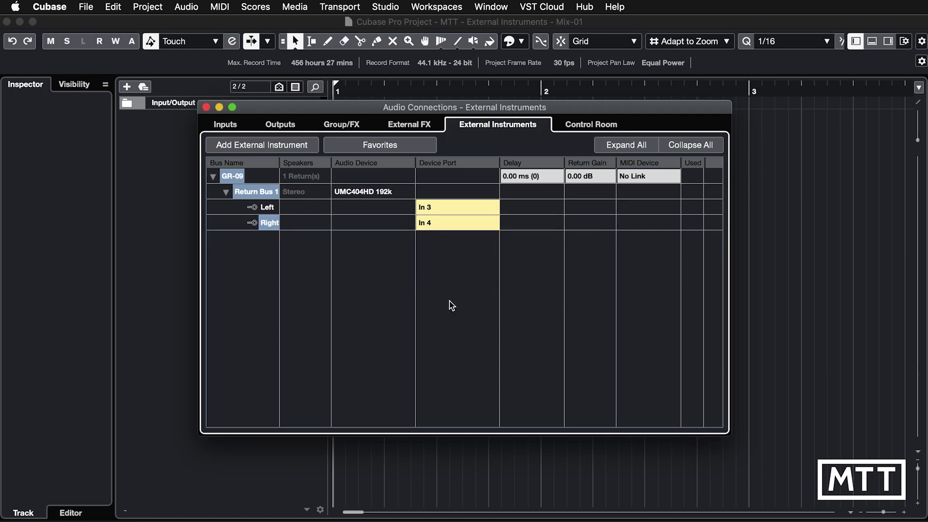
Step: Create a new MIDI device named 'GR-09 MIDI' from the GR-09 MIDI Device cell
{"action": "left_click", "coordinate": [632, 182]}
{"action": "mouse_move", "coordinate": [648, 207]}
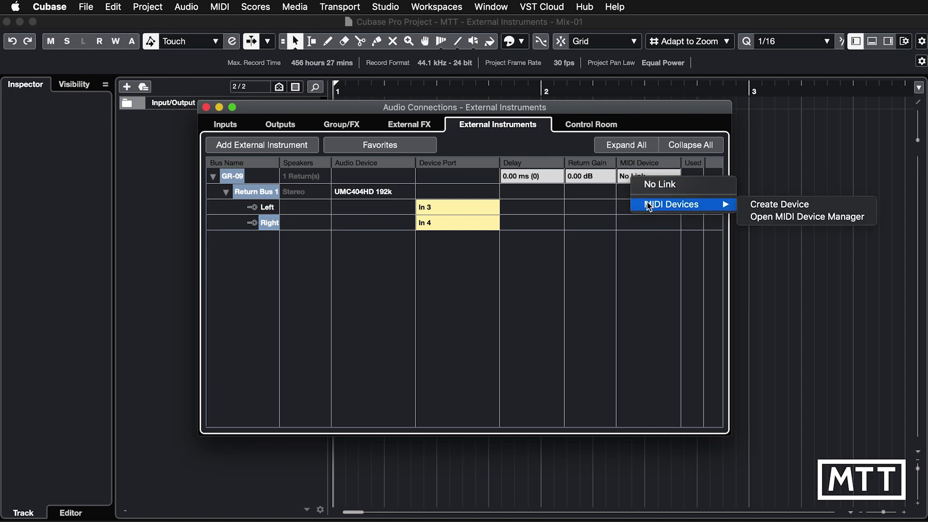
{"action": "left_click", "coordinate": [766, 206]}
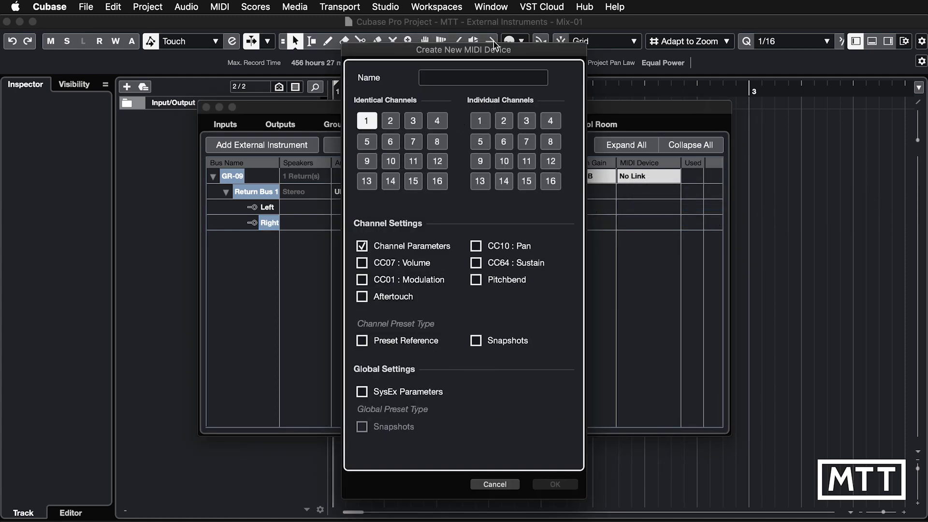
{"action": "left_click", "coordinate": [440, 79]}
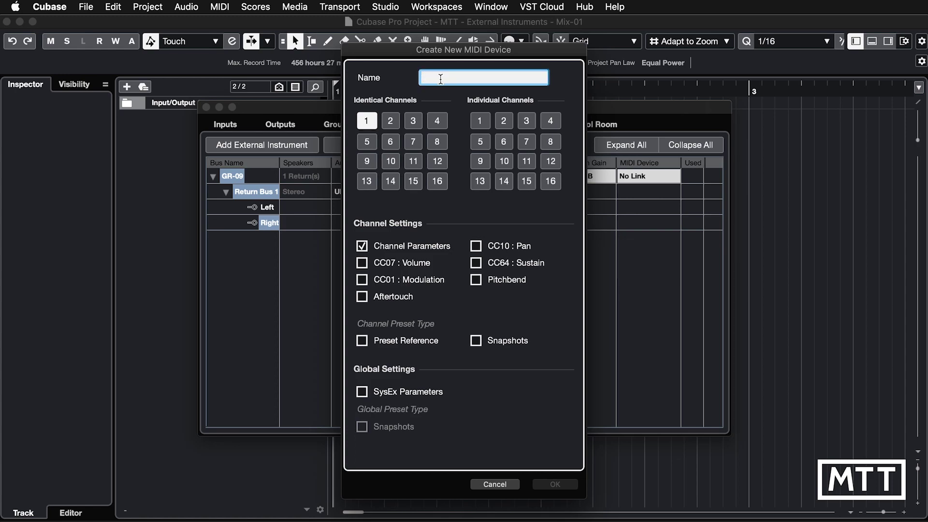
{"action": "type", "text": "GR-09 MIDI"}
{"action": "key", "text": "Return"}
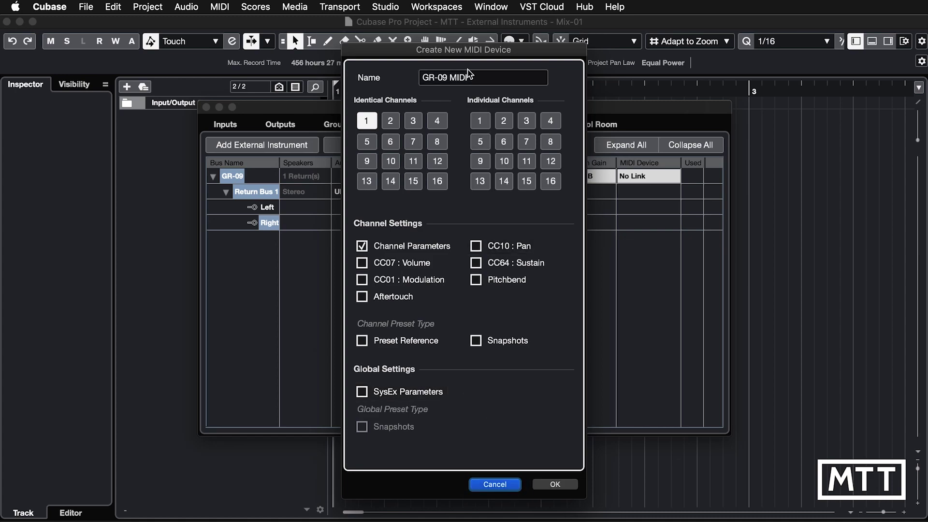
{"action": "left_click", "coordinate": [556, 485]}
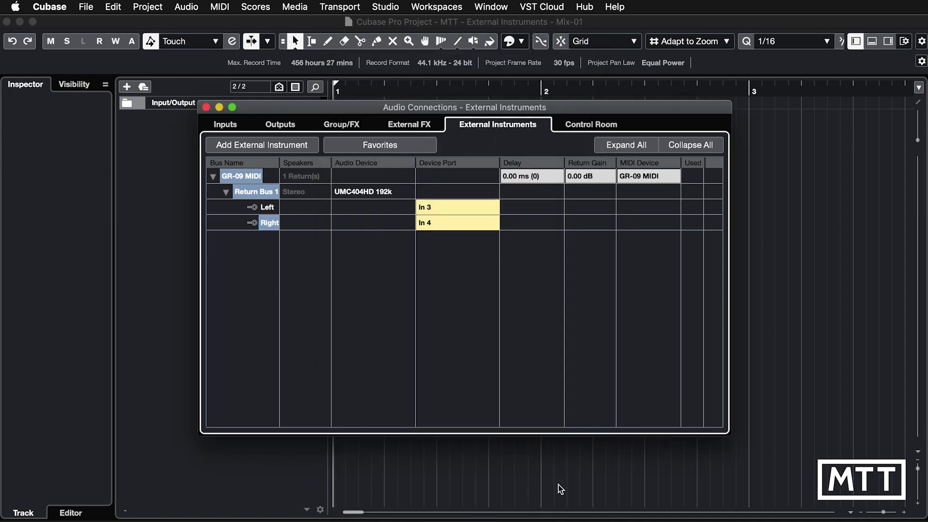
Step: In the MIDI Device Manager, set the GR-09 MIDI device's output to UMC404HD 192k
{"action": "left_click", "coordinate": [635, 182]}
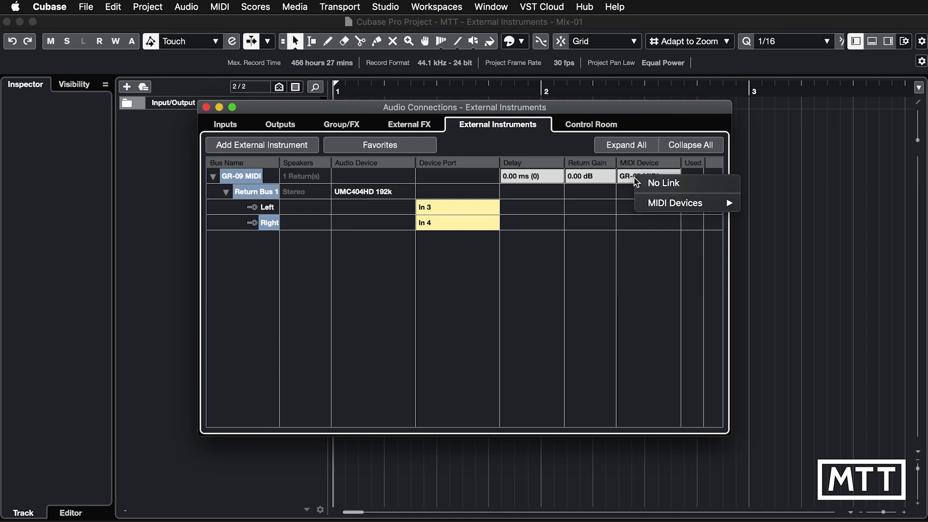
{"action": "mouse_move", "coordinate": [658, 202]}
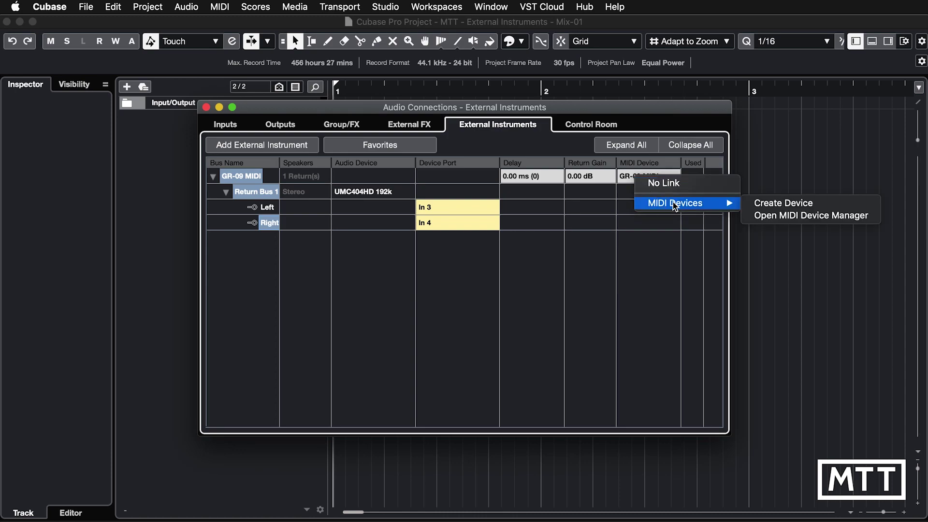
{"action": "left_click", "coordinate": [773, 216]}
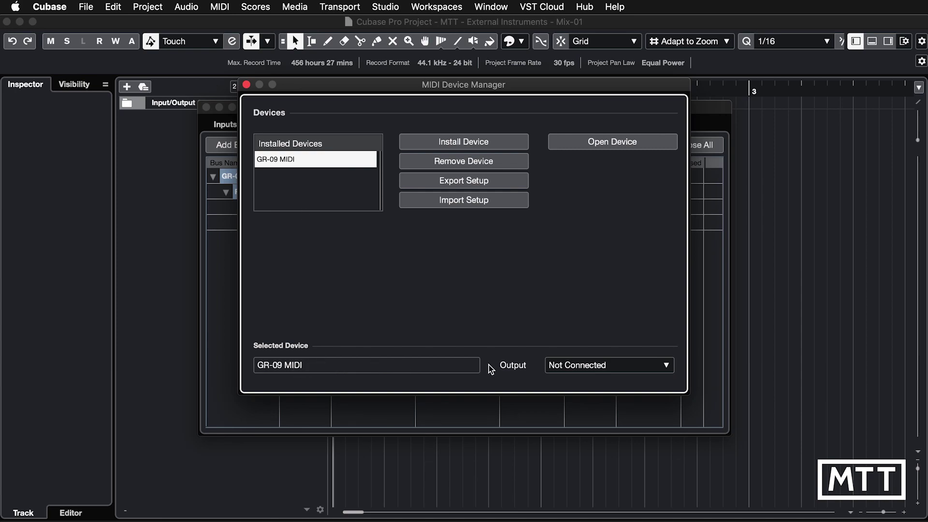
{"action": "left_click", "coordinate": [598, 369]}
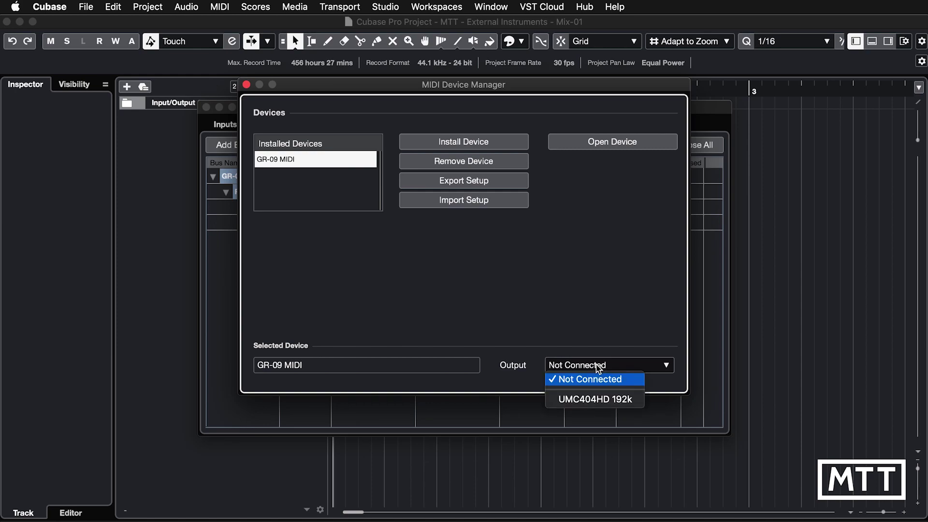
{"action": "left_click", "coordinate": [607, 399]}
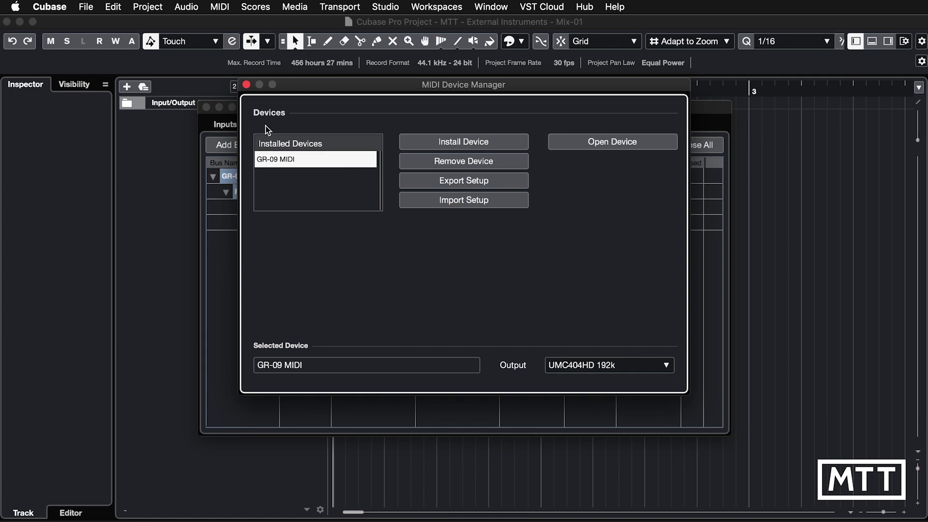
{"action": "left_click", "coordinate": [246, 85]}
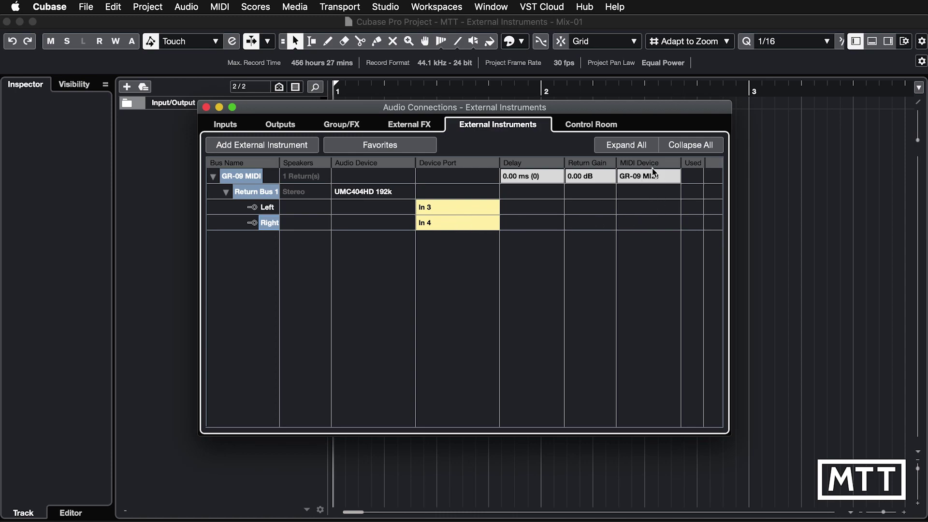
Step: Add an instrument track using the GR-09 external instrument from the External Plug-ins group
{"action": "left_click", "coordinate": [206, 107]}
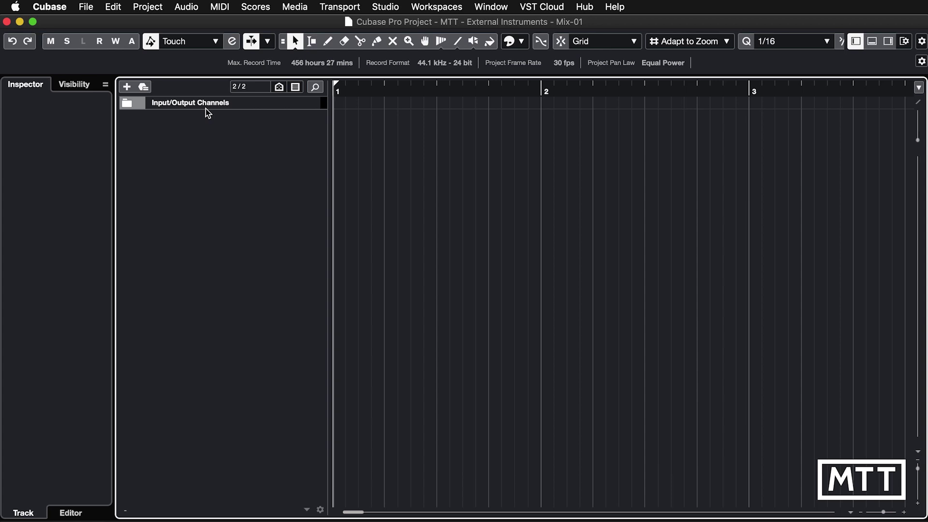
{"action": "right_click", "coordinate": [219, 139]}
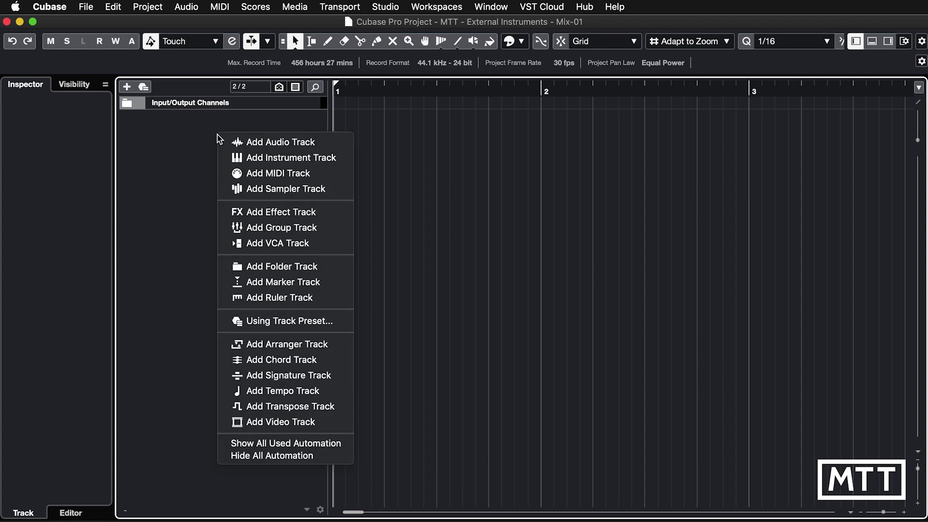
{"action": "left_click", "coordinate": [242, 158]}
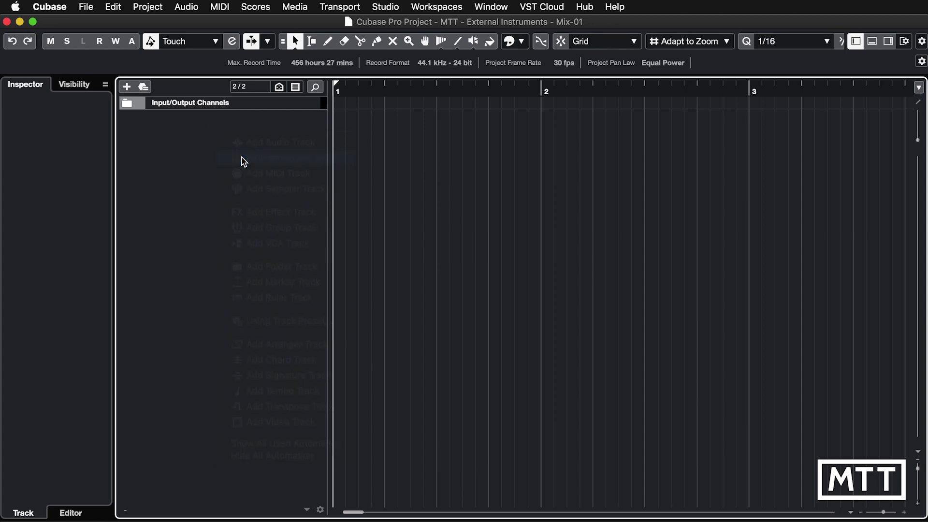
{"action": "left_click", "coordinate": [495, 207]}
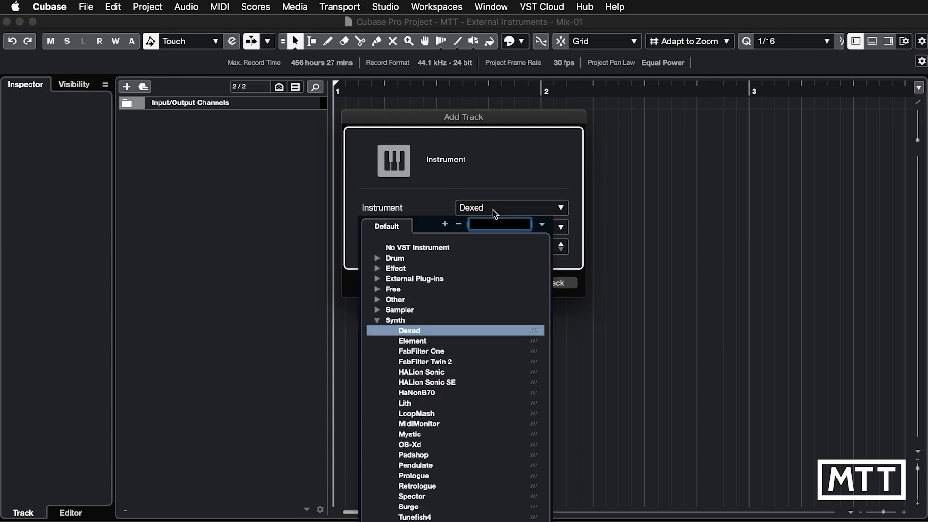
{"action": "left_click", "coordinate": [377, 279]}
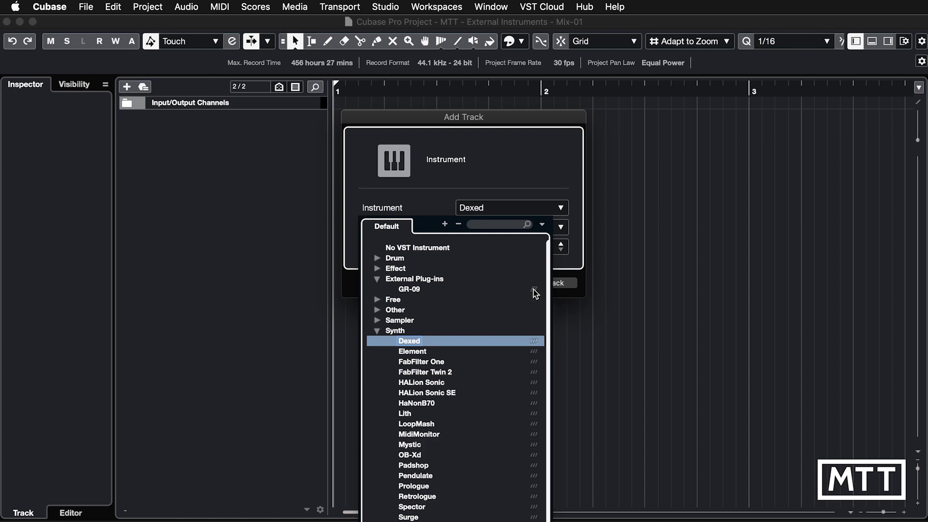
{"action": "left_click", "coordinate": [412, 288]}
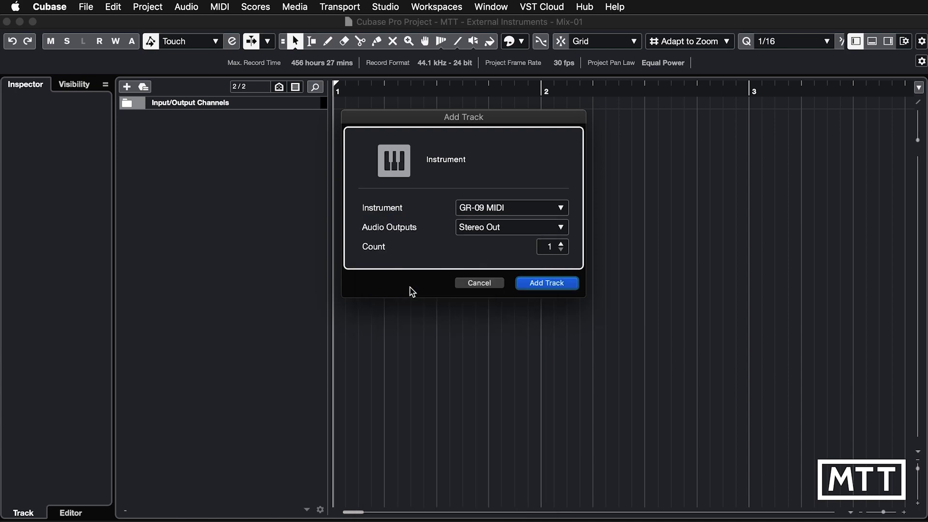
{"action": "left_click", "coordinate": [548, 285]}
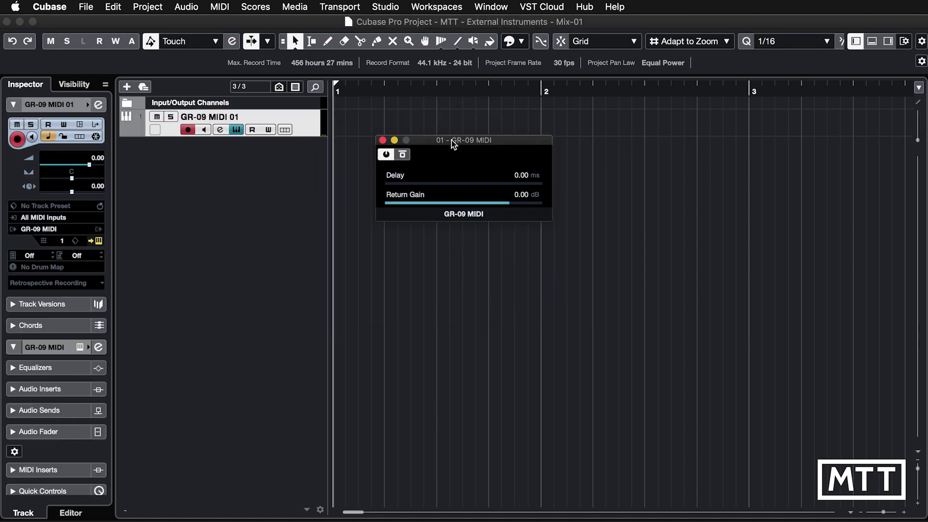
Step: Move the external instrument window to the lower right and make the GR-09 MIDI 01 track taller
{"action": "left_click_drag", "start_coordinate": [451, 140], "coordinate": [791, 419]}
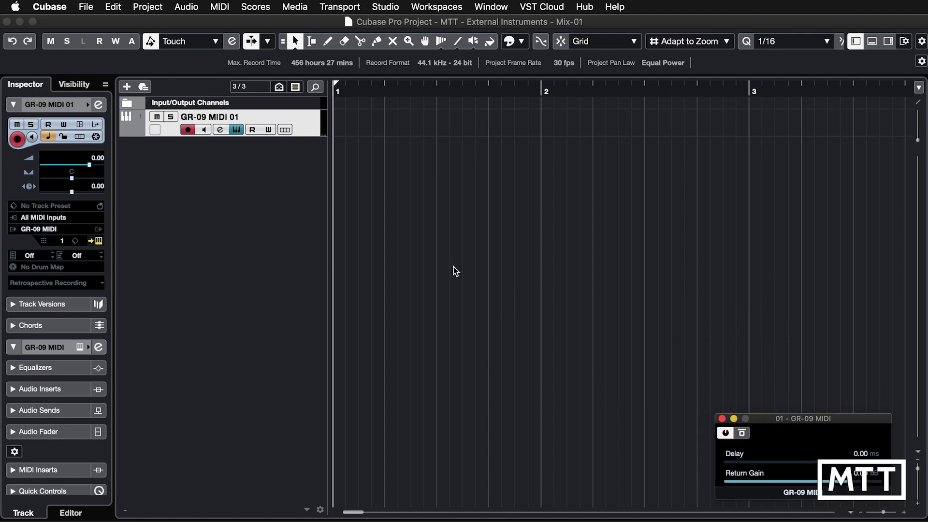
{"action": "left_click", "coordinate": [308, 137]}
{"action": "left_click_drag", "start_coordinate": [307, 137], "coordinate": [312, 214]}
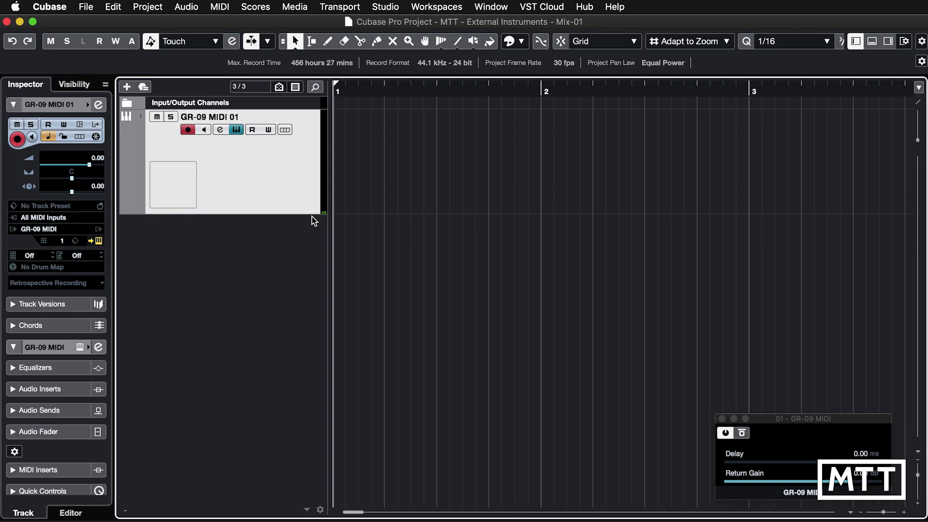
Step: Set locators to bars 1–2, enable Snap, and create an empty MIDI part to edit
{"action": "left_click", "coordinate": [538, 85], "text": "alt"}
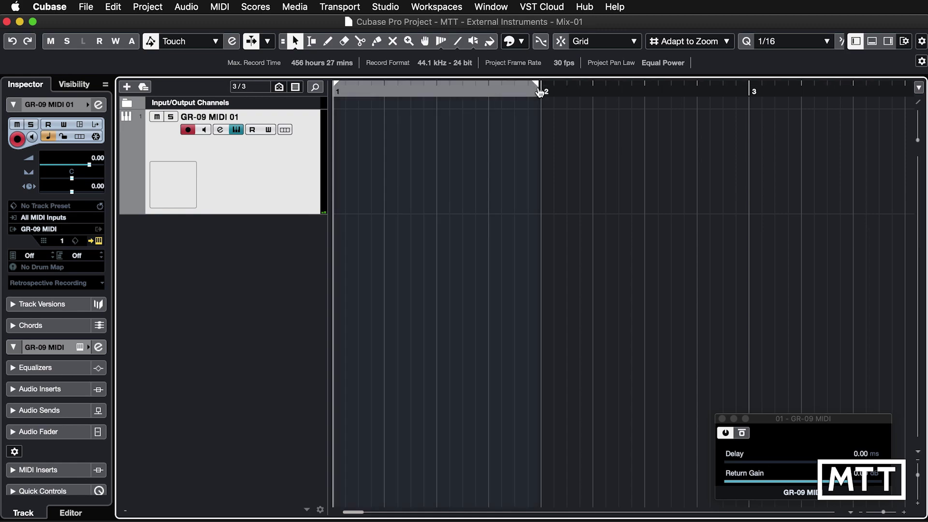
{"action": "key", "text": "j"}
{"action": "double_click", "coordinate": [442, 175]}
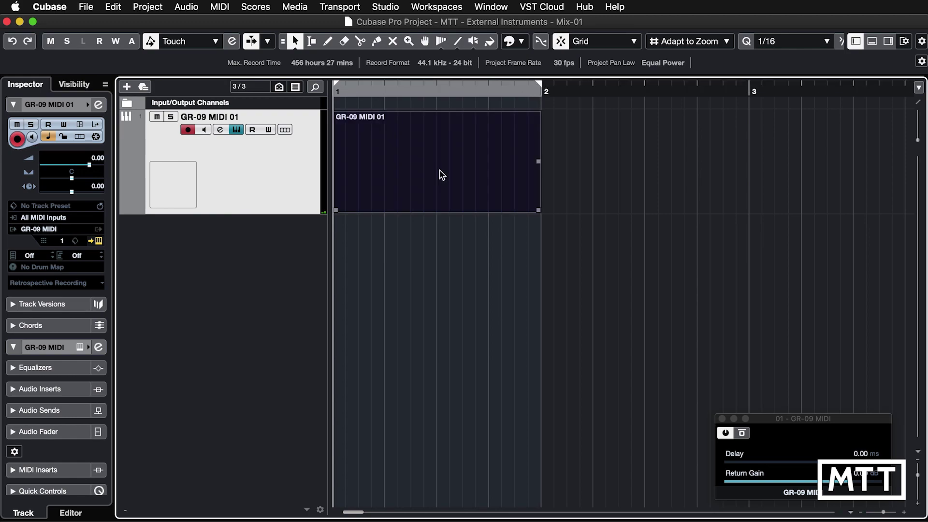
{"action": "double_click", "coordinate": [411, 167]}
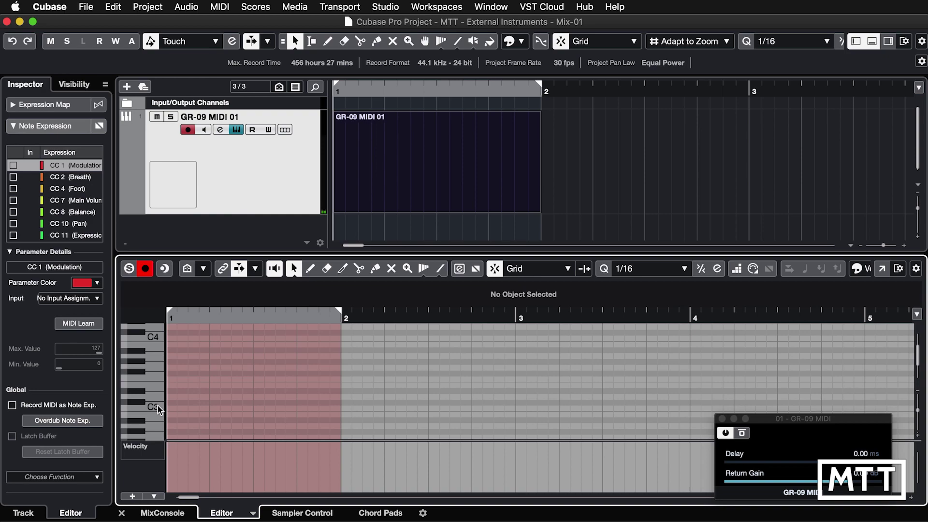
Step: Draw rising notes C3, D3, E3, F3, A3, B3 up to C4 ending at bar 2, then play
{"action": "right_click", "coordinate": [209, 388]}
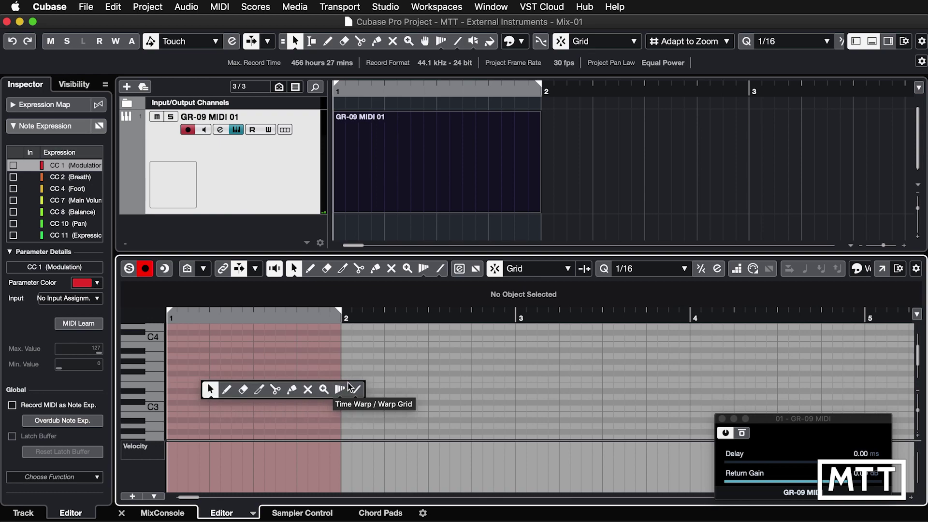
{"action": "left_click", "coordinate": [227, 391]}
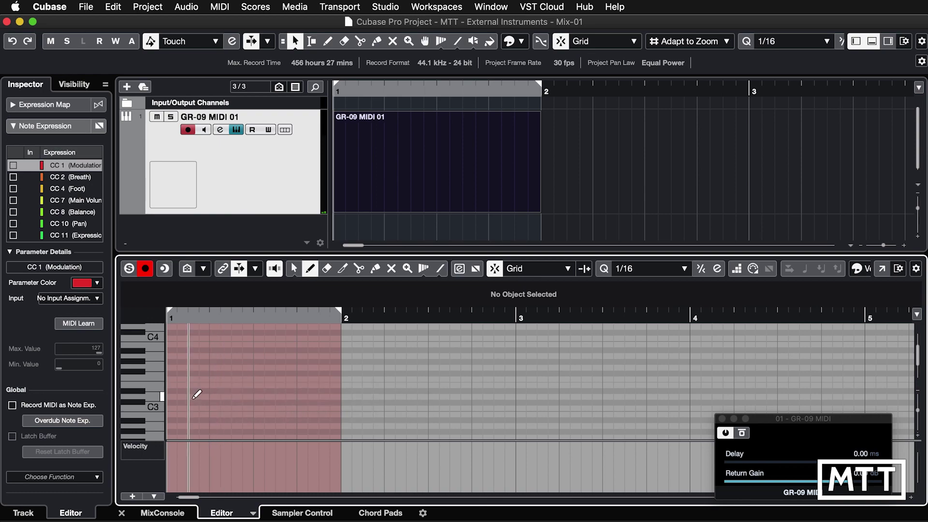
{"action": "mouse_move", "coordinate": [171, 405]}
{"action": "left_mouse_down"}
{"action": "mouse_move", "coordinate": [210, 406]}
{"action": "mouse_move", "coordinate": [277, 367]}
{"action": "left_mouse_up"}
{"action": "left_click", "coordinate": [214, 396]}
{"action": "left_click", "coordinate": [225, 385]}
{"action": "left_click", "coordinate": [279, 356]}
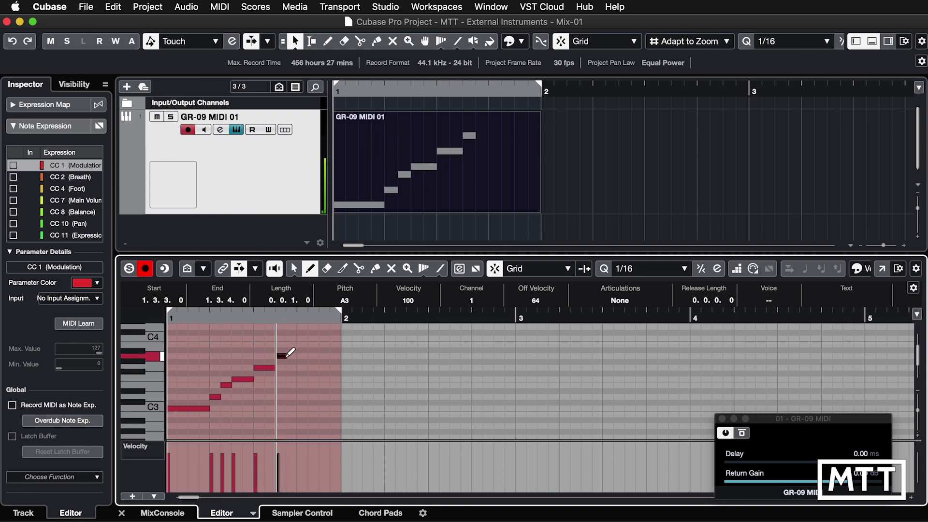
{"action": "left_click", "coordinate": [289, 344]}
{"action": "left_click_drag", "start_coordinate": [300, 338], "coordinate": [341, 338]}
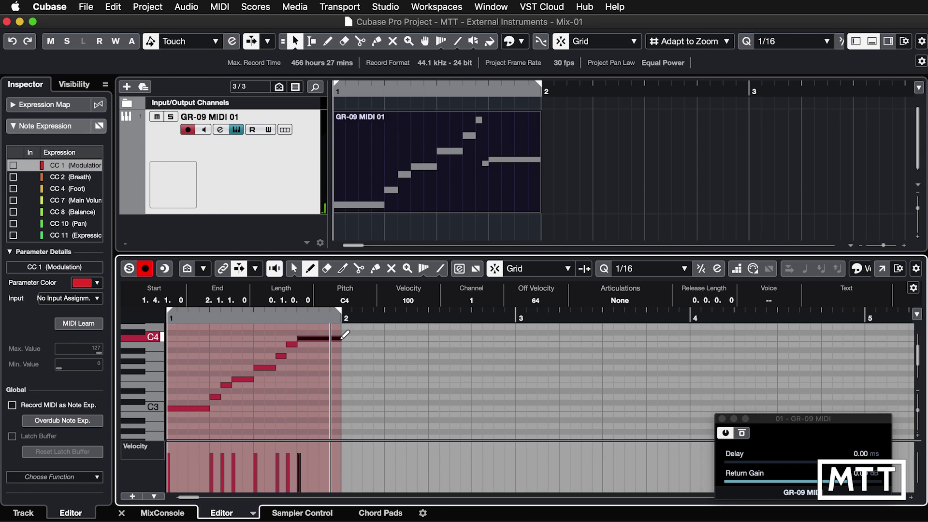
{"action": "key", "text": "space"}
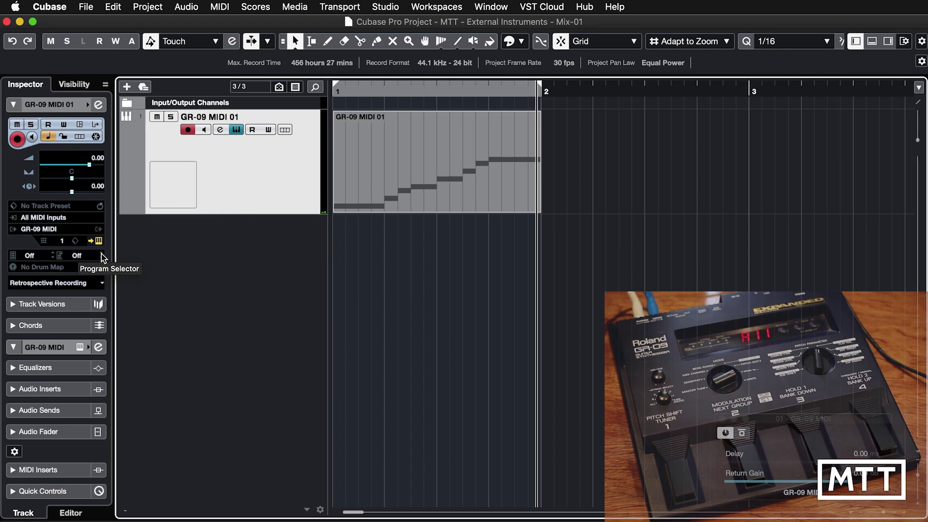
Step: Scroll the Inspector's Program Selector up to step the GR-09 to the next patch
{"action": "scroll", "coordinate": [103, 258], "scroll_direction": "up", "scroll_amount": 1}
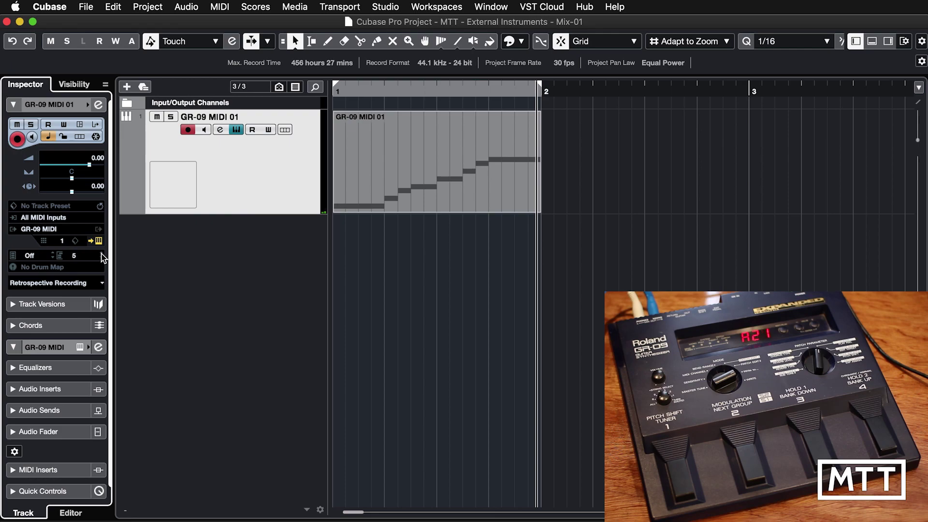
Step: Set the GR-09 MIDI 01 track's program change to 67, switching the GR-09 to patch L13
{"action": "scroll", "coordinate": [101, 254], "scroll_direction": "up", "scroll_amount": 1}
{"action": "scroll", "coordinate": [102, 256], "scroll_direction": "up", "scroll_amount": 1}
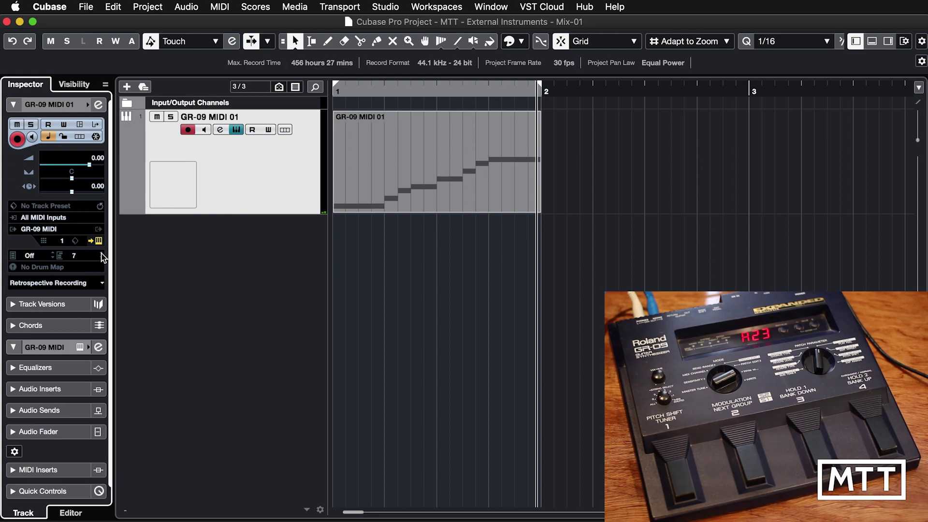
{"action": "double_click", "coordinate": [77, 256]}
{"action": "type", "text": "67"}
{"action": "key", "text": "Return"}
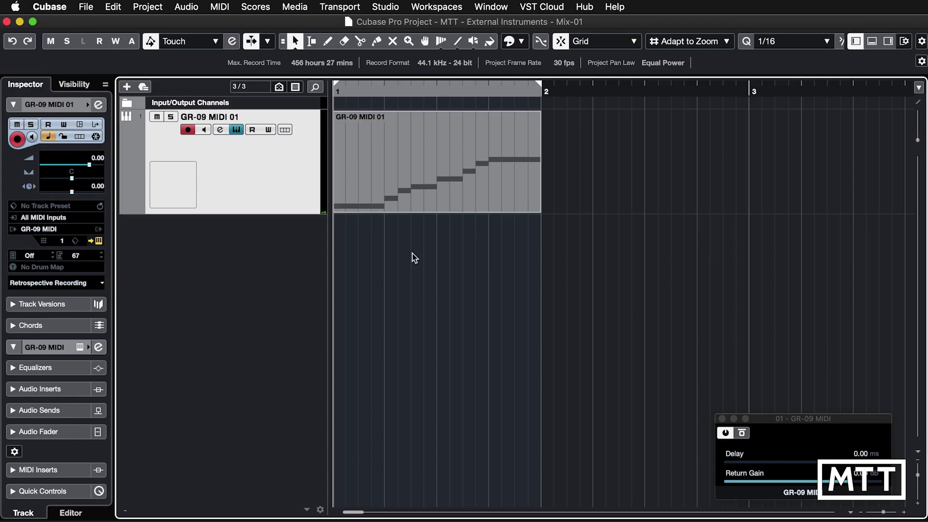
Step: Export the Stereo Out audio mixdown with Realtime Export enabled
{"action": "right_click", "coordinate": [413, 253]}
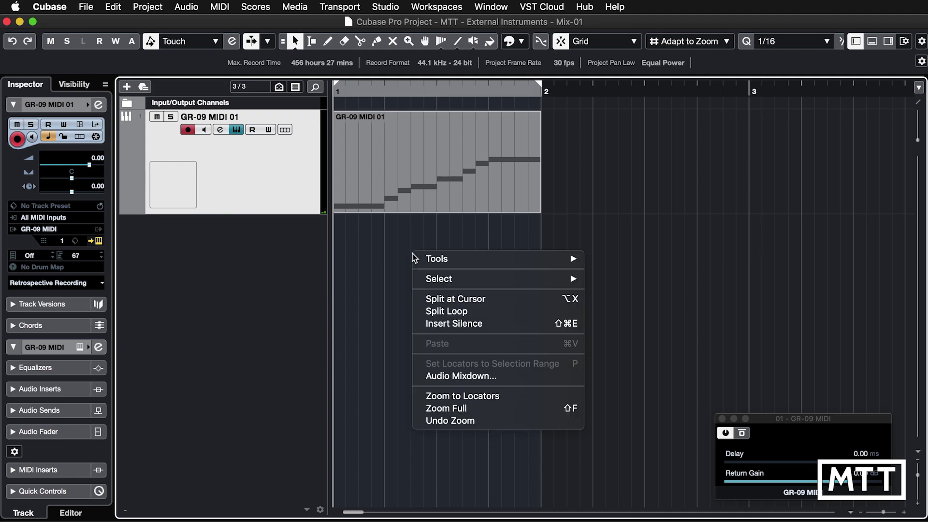
{"action": "left_click", "coordinate": [455, 378]}
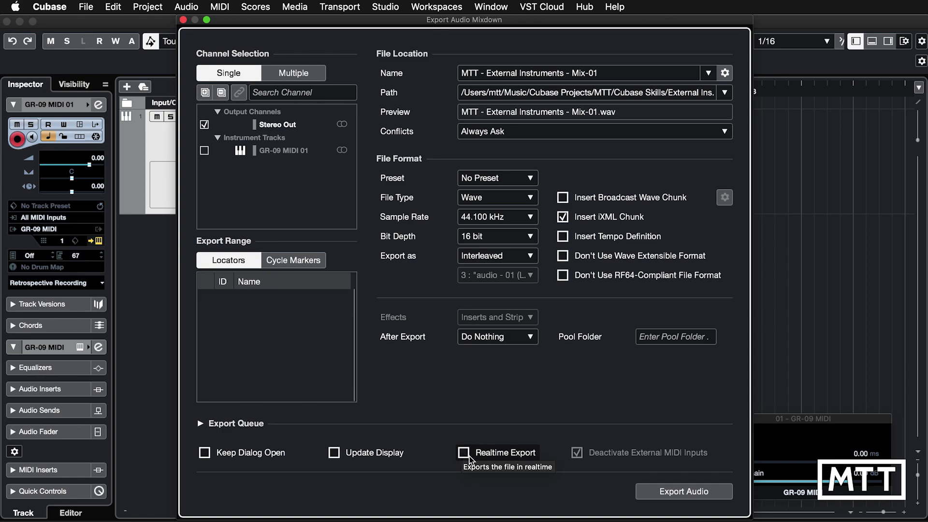
{"action": "left_click", "coordinate": [468, 456]}
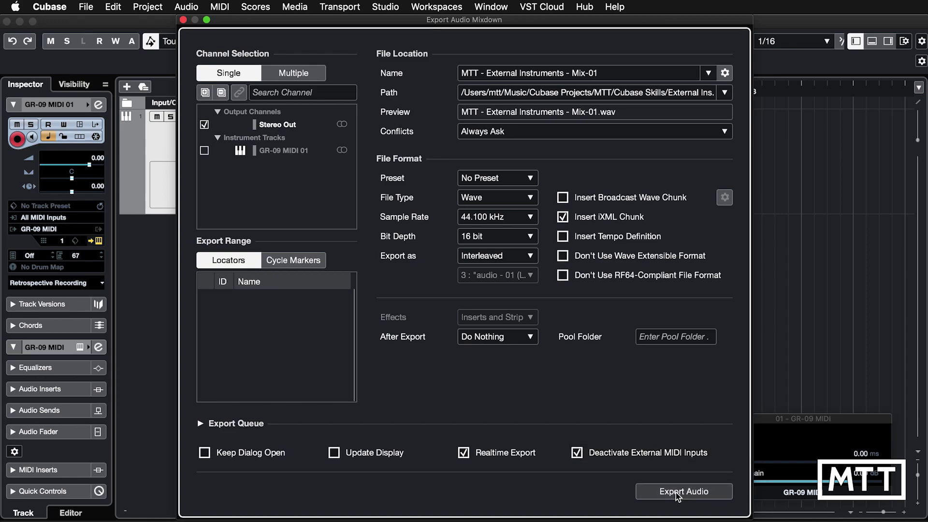
{"action": "left_click", "coordinate": [678, 493]}
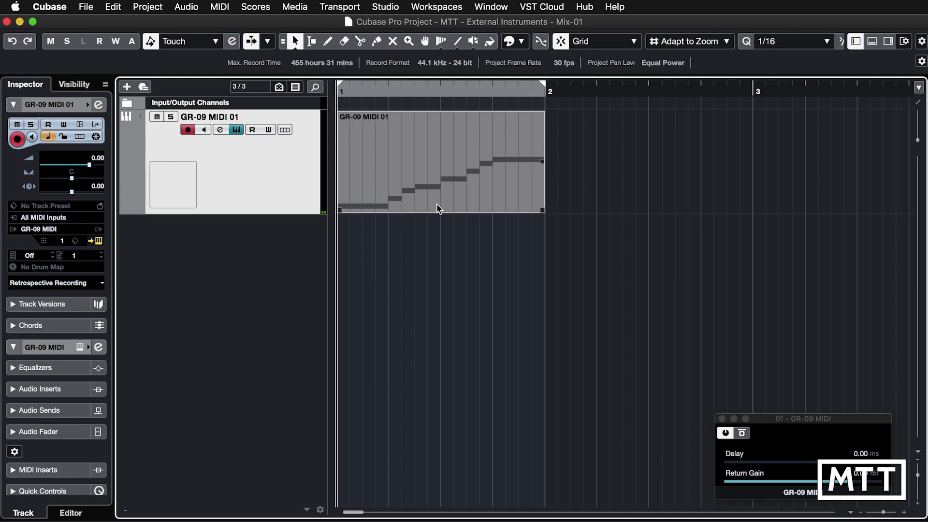
Step: Render the GR-09 MIDI 01 part in place to audio using the current render settings
{"action": "left_click", "coordinate": [440, 178]}
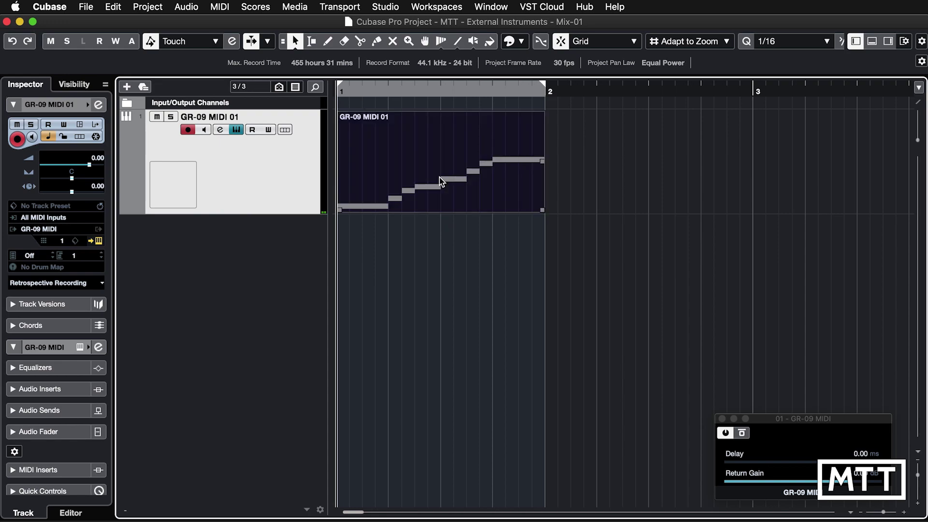
{"action": "right_click", "coordinate": [439, 178]}
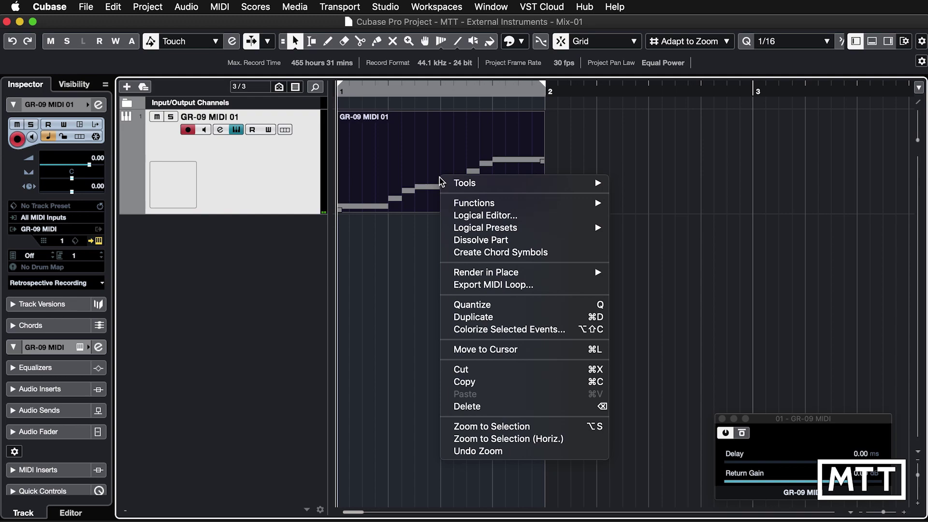
{"action": "mouse_move", "coordinate": [504, 274]}
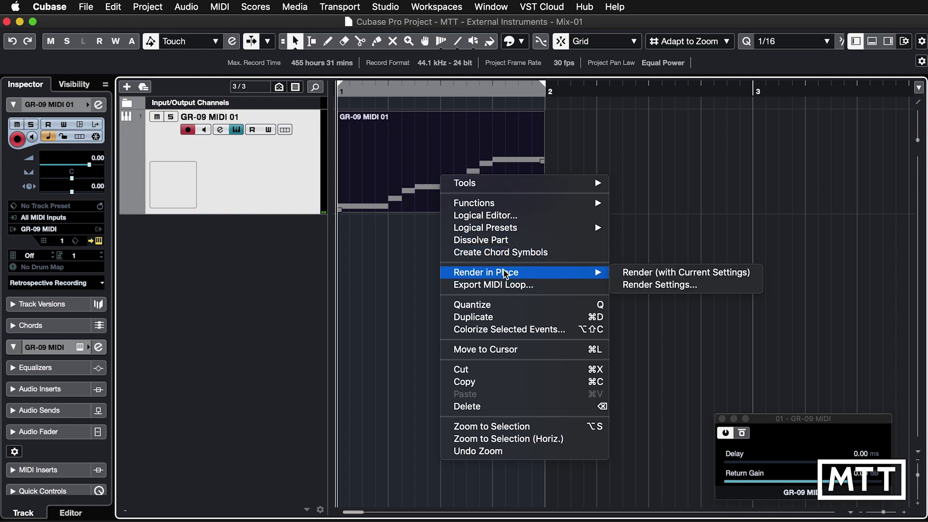
{"action": "left_click", "coordinate": [662, 272]}
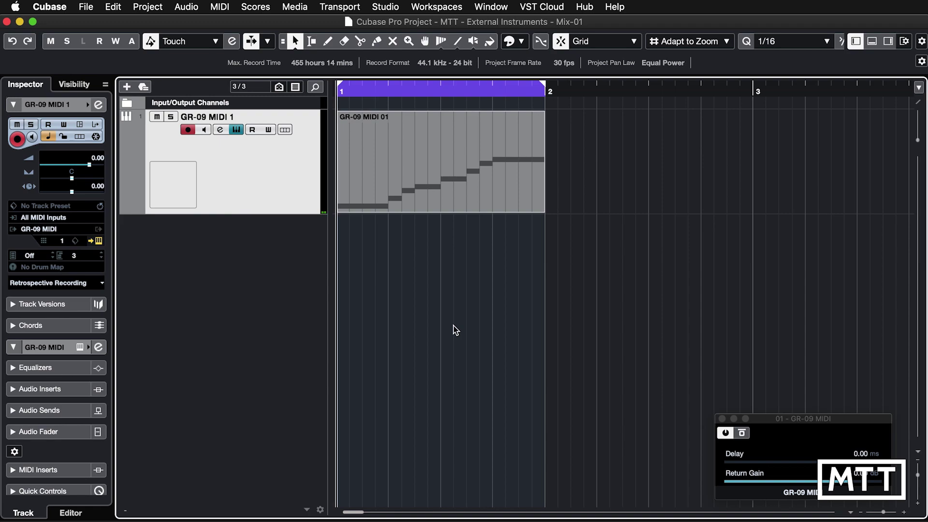
Step: Resize the GR-09 MIDI 01 part to span bars 1–3 and set the locators to it
{"action": "left_click_drag", "start_coordinate": [435, 199], "coordinate": [521, 190]}
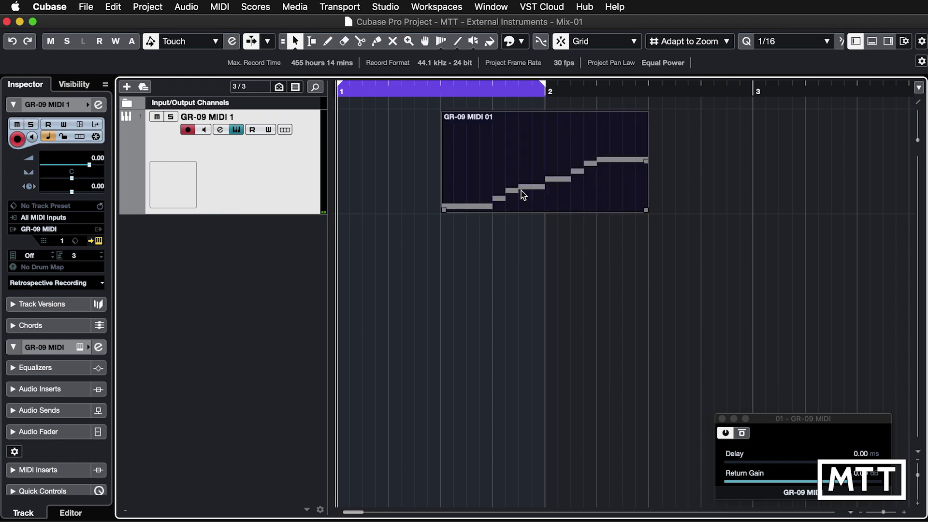
{"action": "left_click_drag", "start_coordinate": [443, 209], "coordinate": [326, 213]}
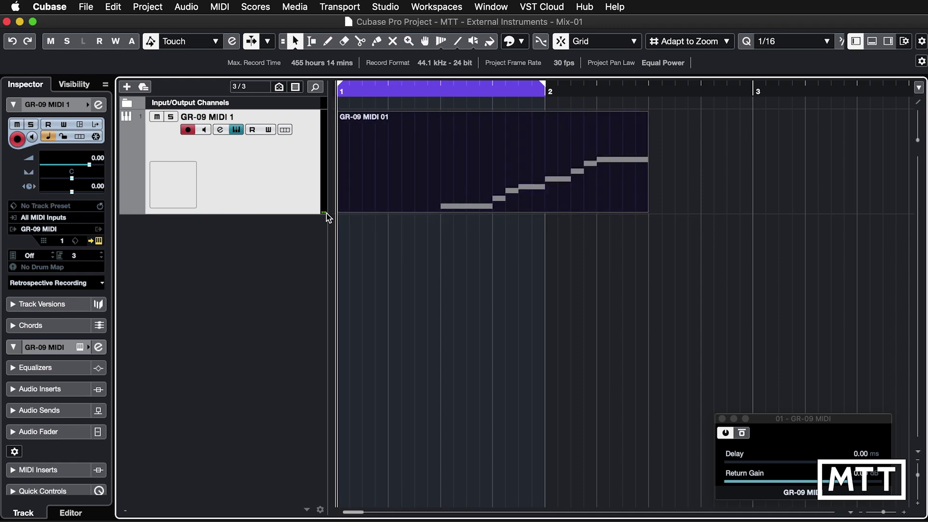
{"action": "left_click_drag", "start_coordinate": [647, 211], "coordinate": [752, 210]}
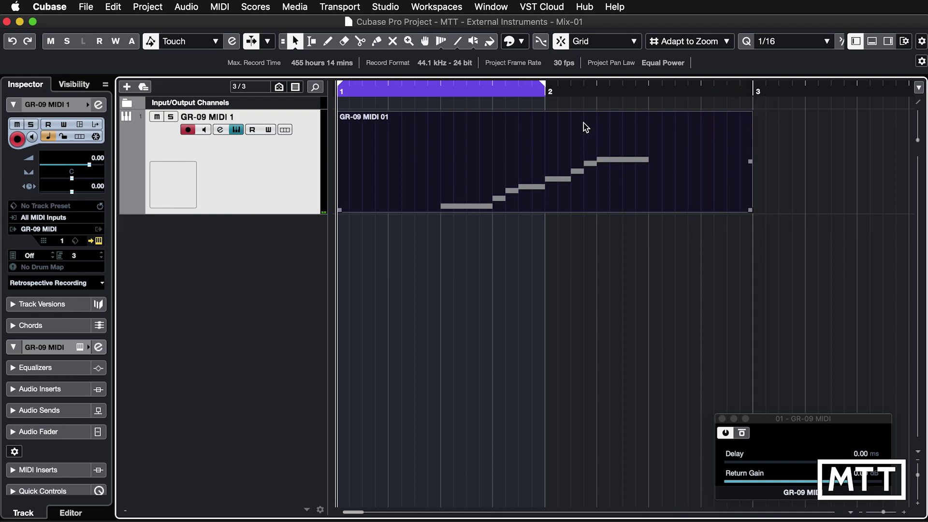
{"action": "key", "text": "p"}
Step: Render the GR-09 MIDI 01 part in place with the current settings
{"action": "left_click", "coordinate": [498, 295]}
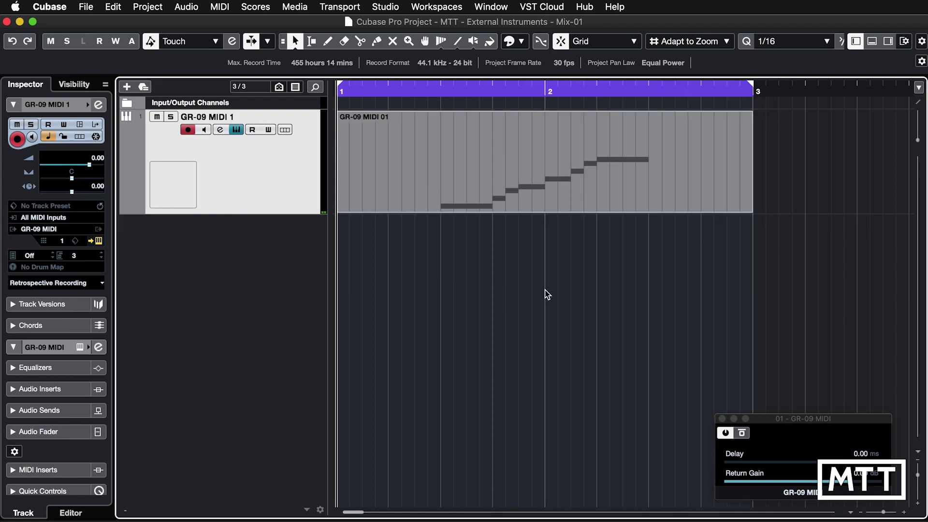
{"action": "left_click", "coordinate": [487, 173]}
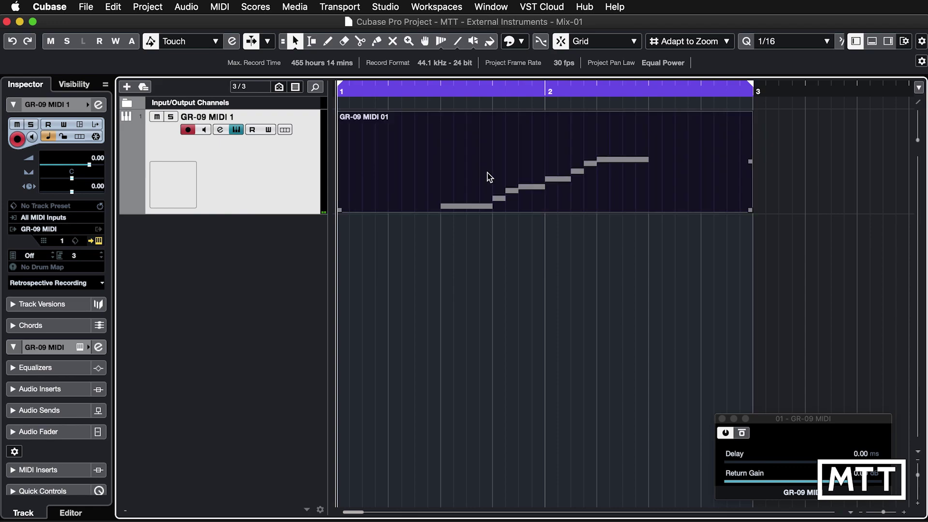
{"action": "right_click", "coordinate": [487, 173]}
{"action": "mouse_move", "coordinate": [570, 268]}
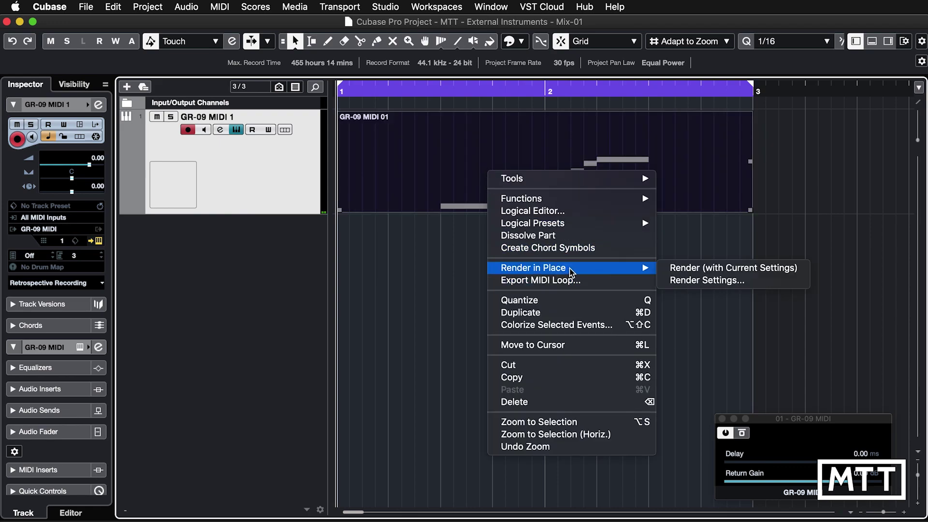
{"action": "left_click", "coordinate": [691, 268]}
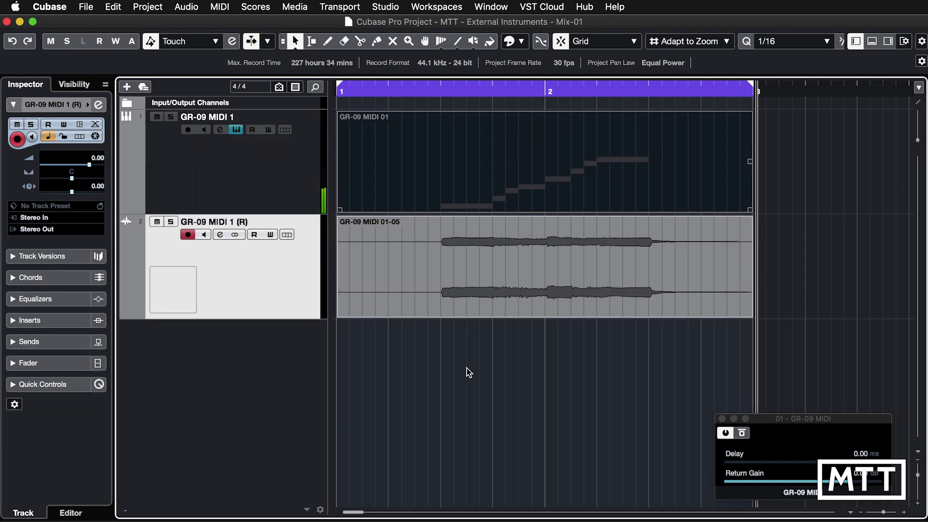
Step: Raise the GR-09 MIDI instrument delay to its 100 ms maximum
{"action": "left_click", "coordinate": [727, 465]}
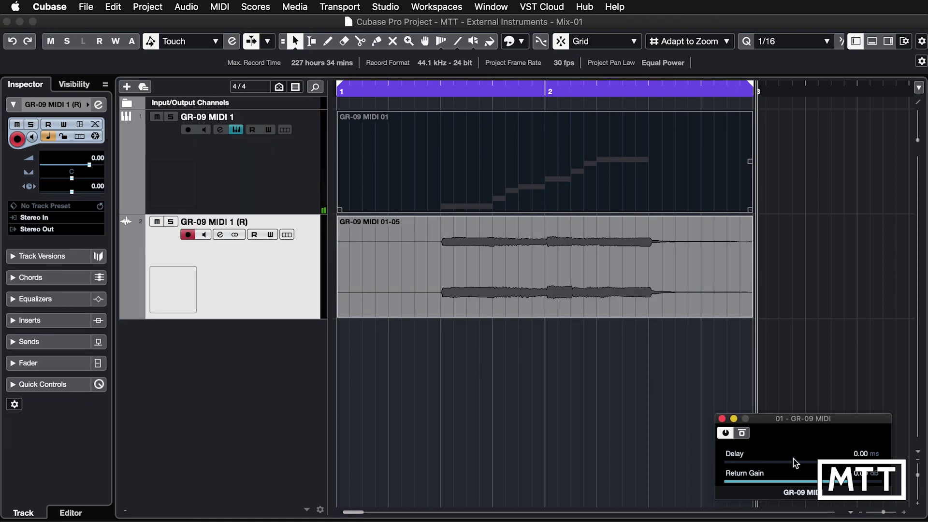
{"action": "left_click_drag", "start_coordinate": [731, 460], "coordinate": [824, 463]}
{"action": "left_click", "coordinate": [346, 269]}
Step: Unmute the GR-09 MIDI 01 part with the Mute tool and render it in place again
{"action": "left_click", "coordinate": [431, 193]}
{"action": "right_click", "coordinate": [431, 193]}
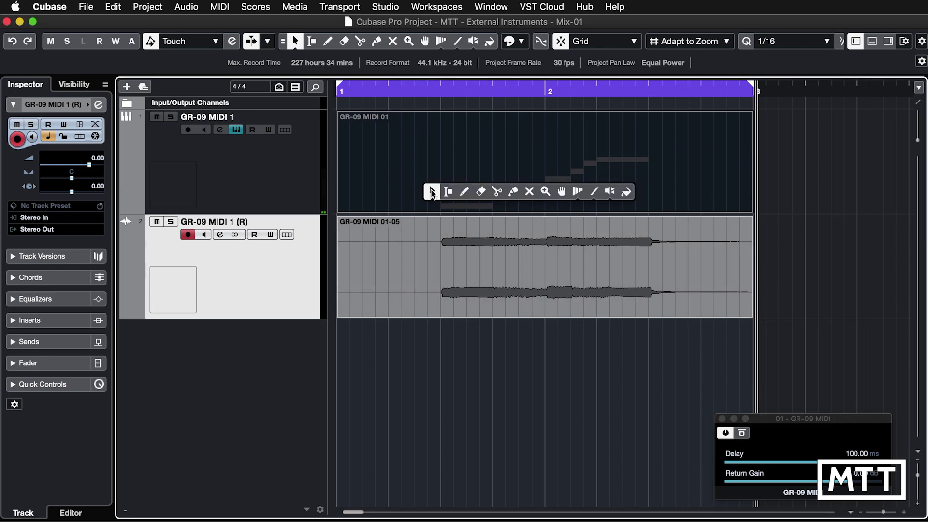
{"action": "left_click", "coordinate": [531, 192]}
{"action": "left_click", "coordinate": [530, 192]}
{"action": "key", "text": "1"}
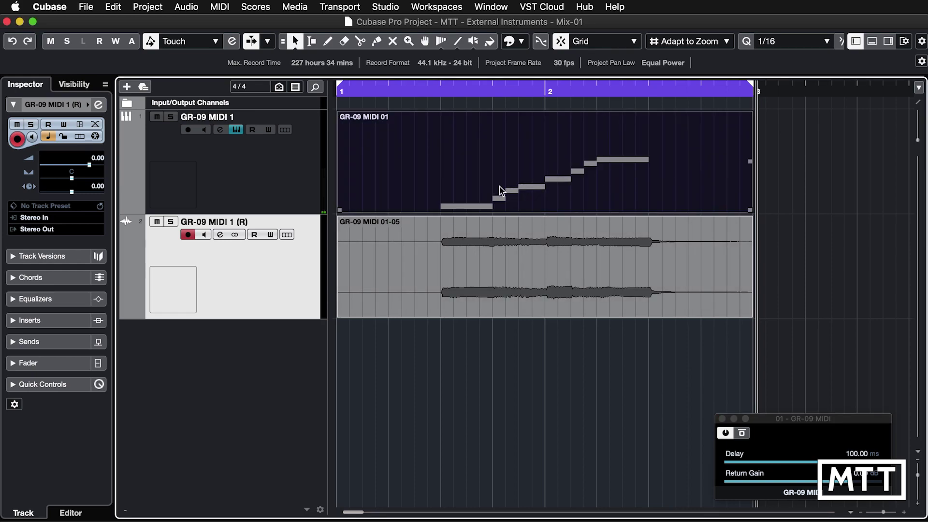
{"action": "right_click", "coordinate": [500, 190]}
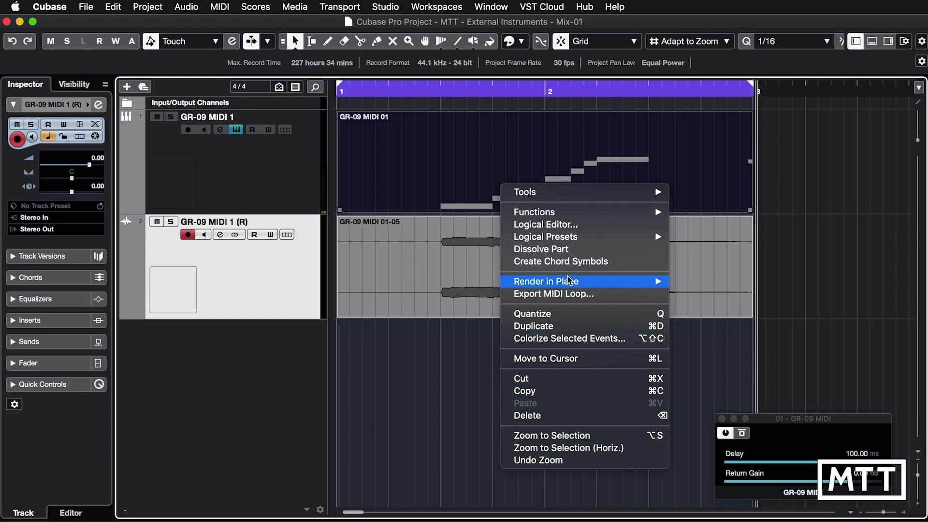
{"action": "mouse_move", "coordinate": [569, 281]}
{"action": "left_click", "coordinate": [716, 283]}
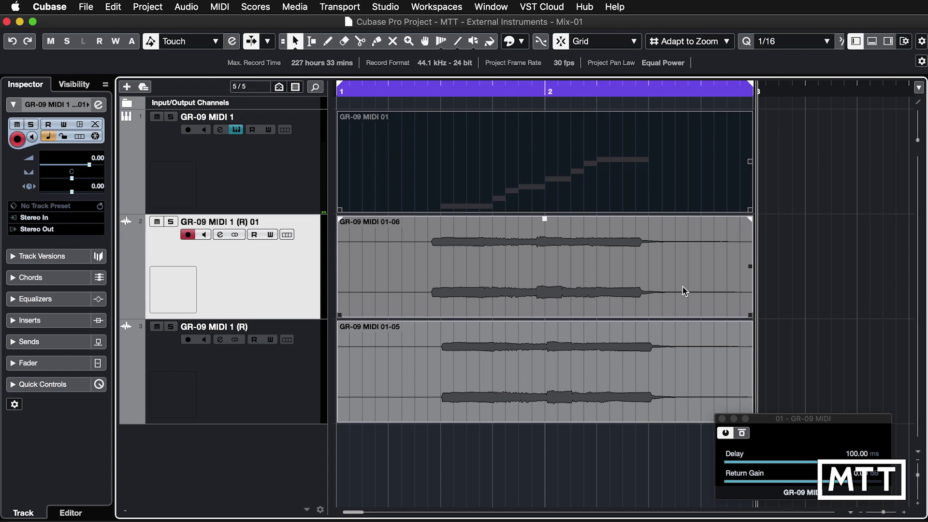
Step: In Audio Connections (F4), expand GR-09 MIDI and its Return Bus 1 left/right inputs
{"action": "key", "text": "F4"}
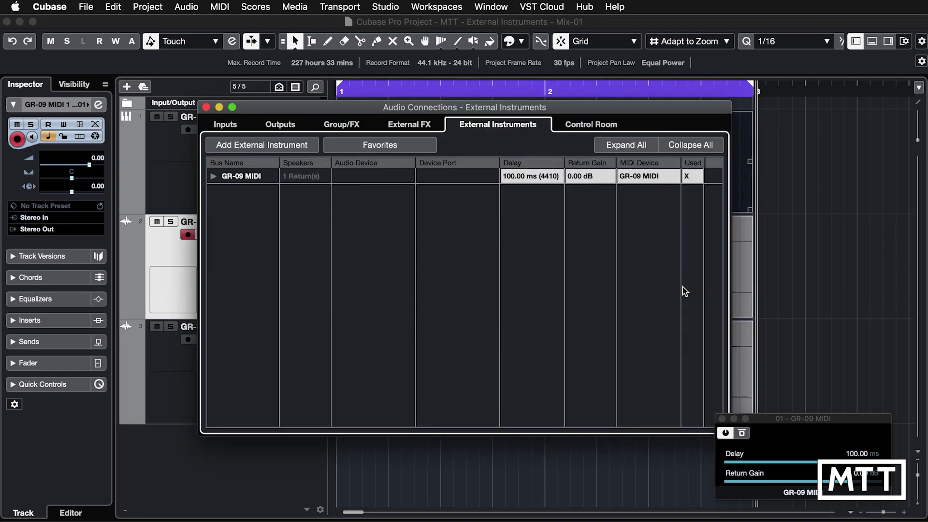
{"action": "left_click", "coordinate": [212, 176]}
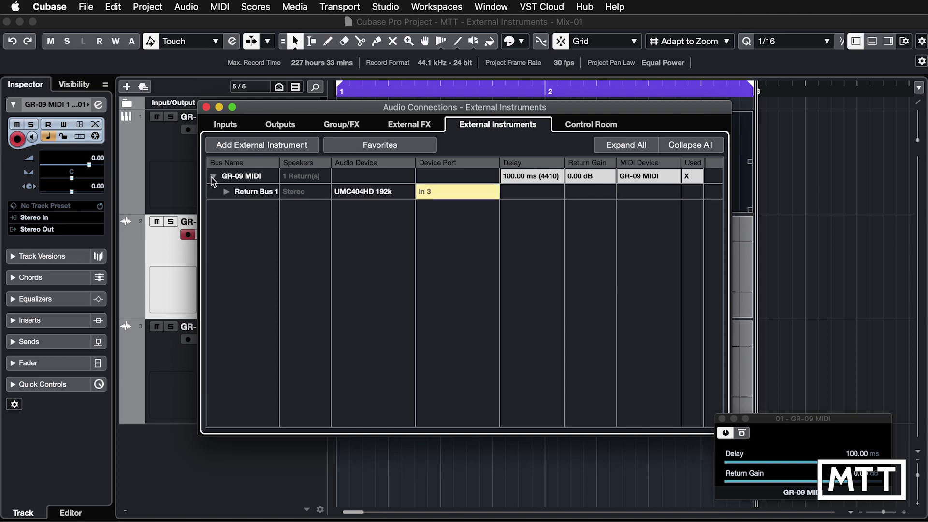
{"action": "left_click", "coordinate": [225, 192]}
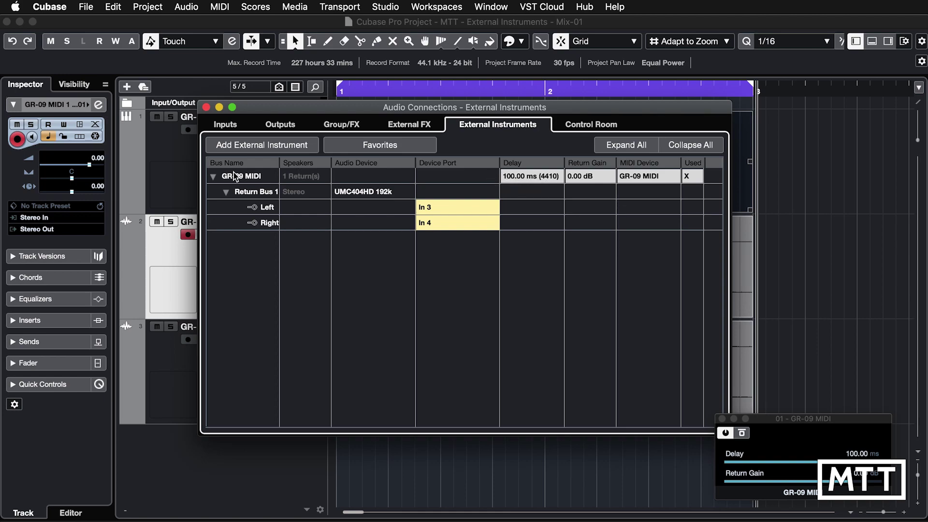
Step: Add GR-09 MIDI to the favourites and verify it appears in the Favorites list
{"action": "right_click", "coordinate": [243, 179]}
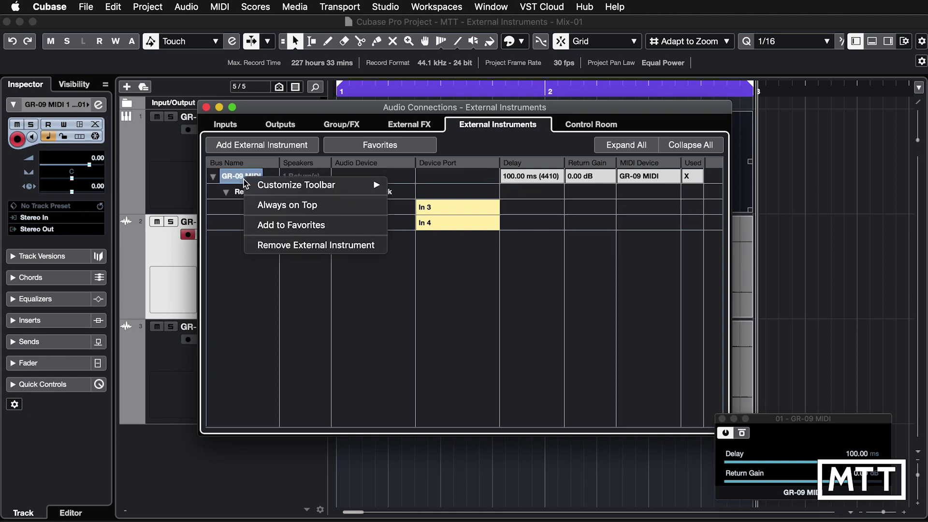
{"action": "left_click", "coordinate": [285, 225]}
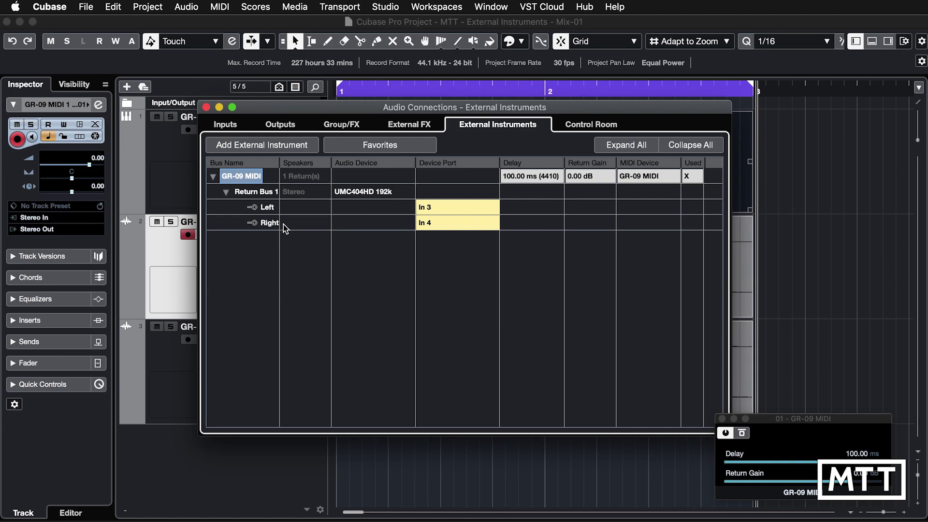
{"action": "left_click", "coordinate": [387, 146]}
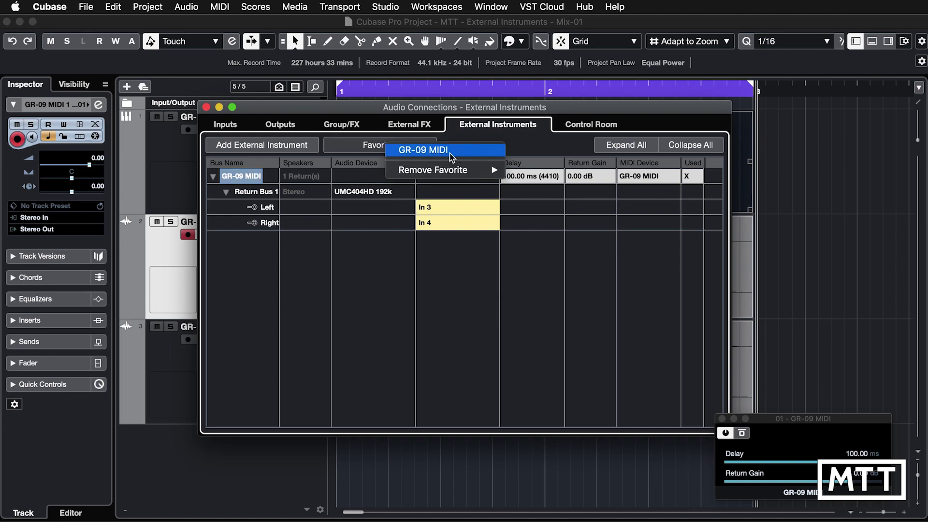
{"action": "left_click", "coordinate": [521, 154]}
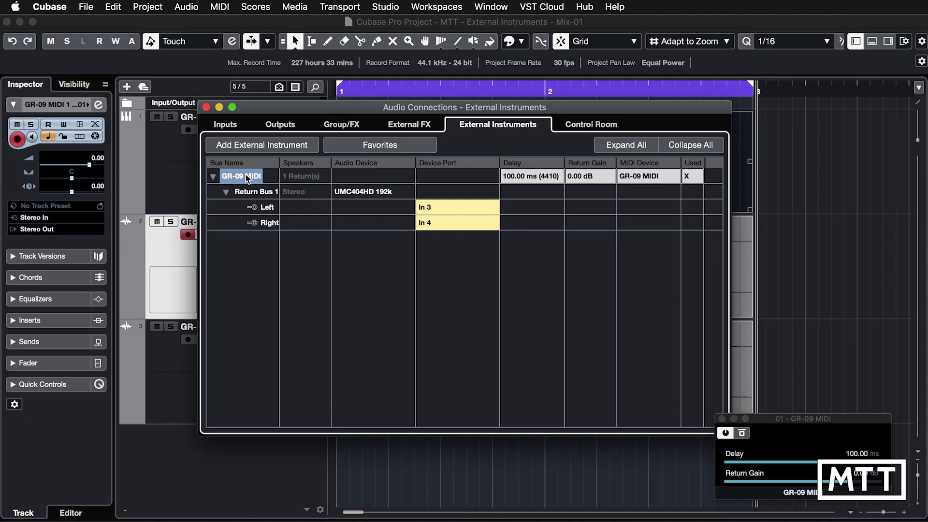
Step: Set track 1's output to No VST Instrument, disconnecting it from GR-09 MIDI
{"action": "left_click", "coordinate": [188, 173]}
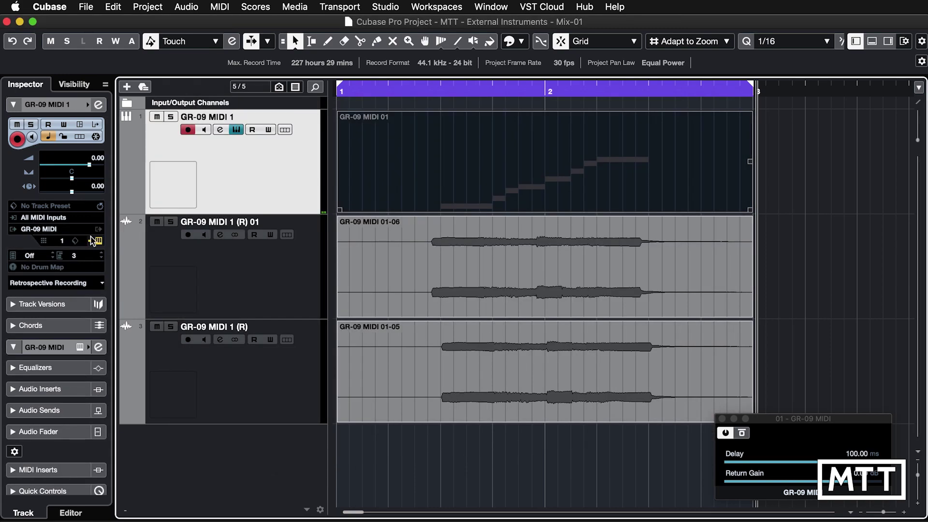
{"action": "left_click", "coordinate": [61, 229]}
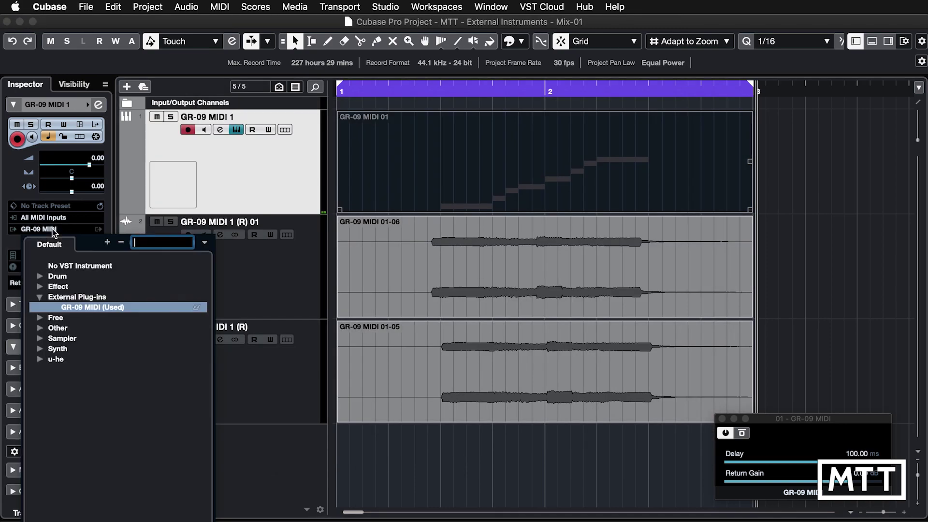
{"action": "left_click", "coordinate": [75, 268]}
Step: Remove the GR-09 MIDI external instrument, then recall it from the Favorites list
{"action": "key", "text": "F4"}
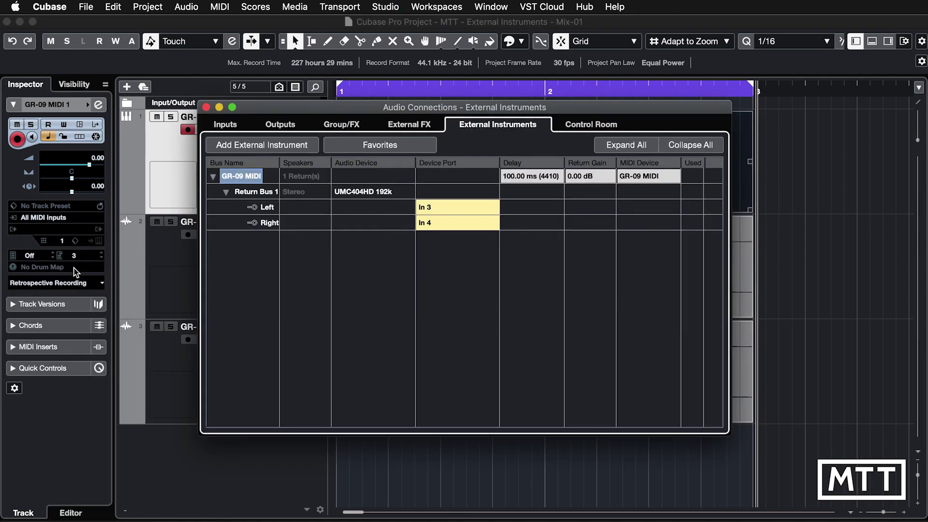
{"action": "right_click", "coordinate": [233, 178]}
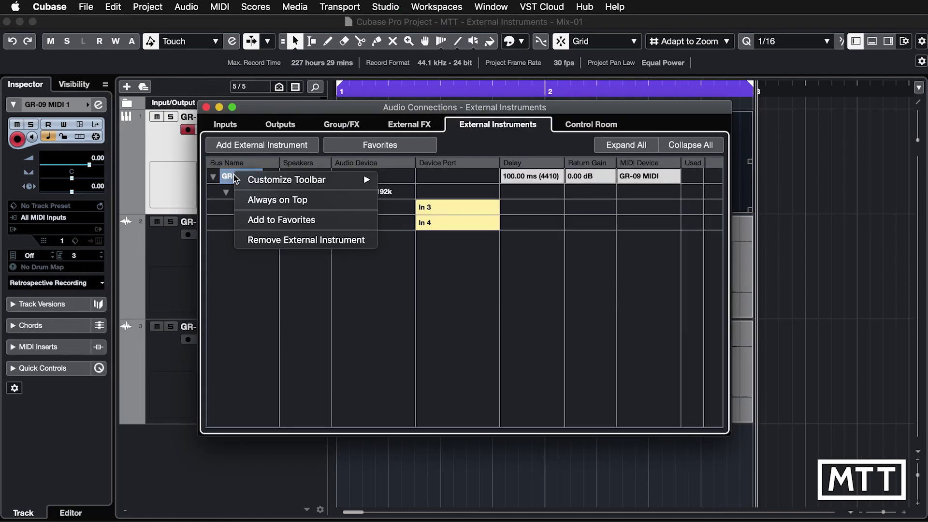
{"action": "left_click", "coordinate": [297, 240]}
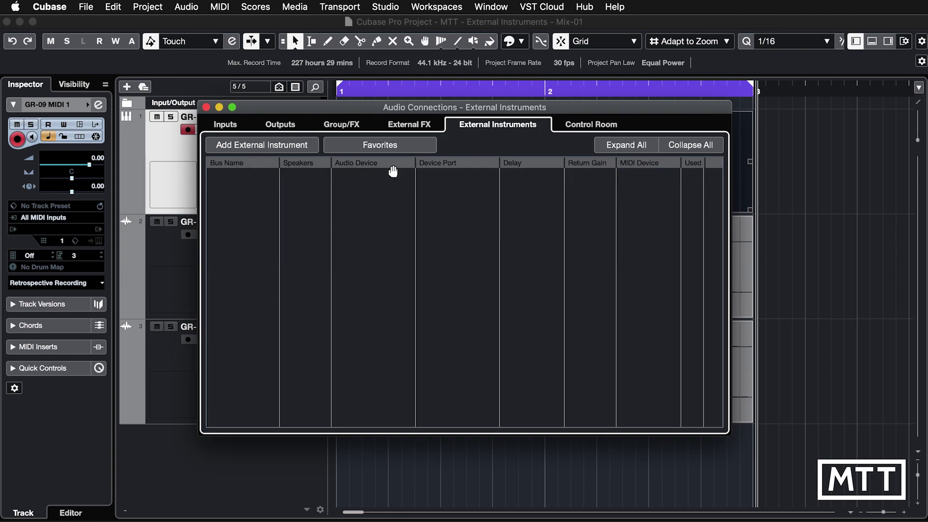
{"action": "left_click", "coordinate": [382, 149]}
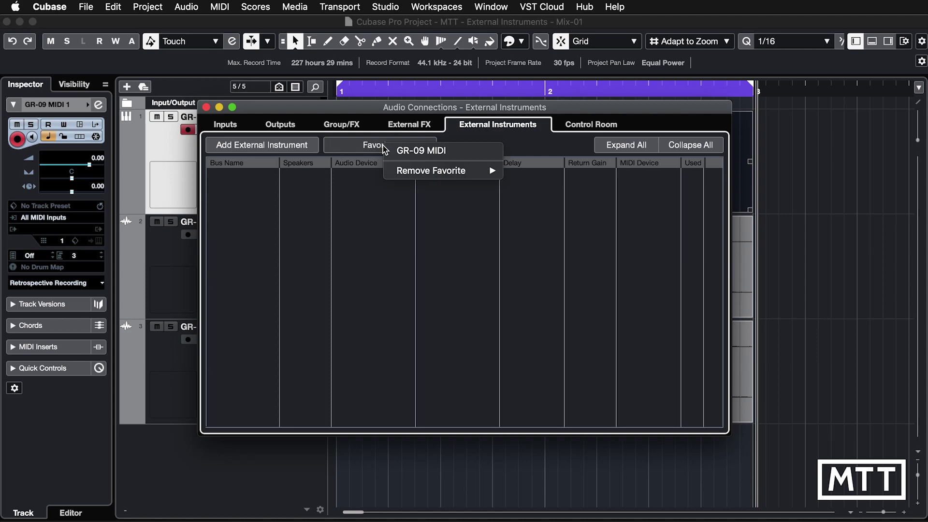
{"action": "left_click", "coordinate": [427, 152]}
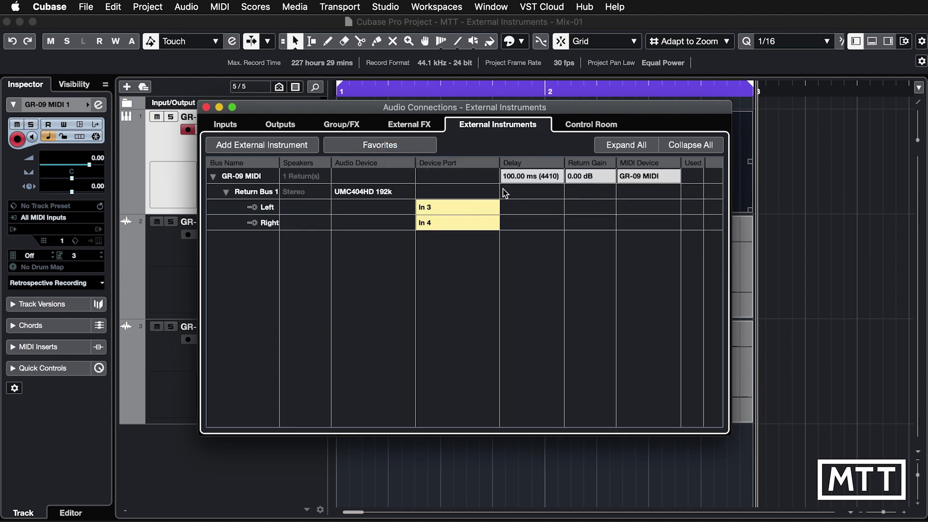